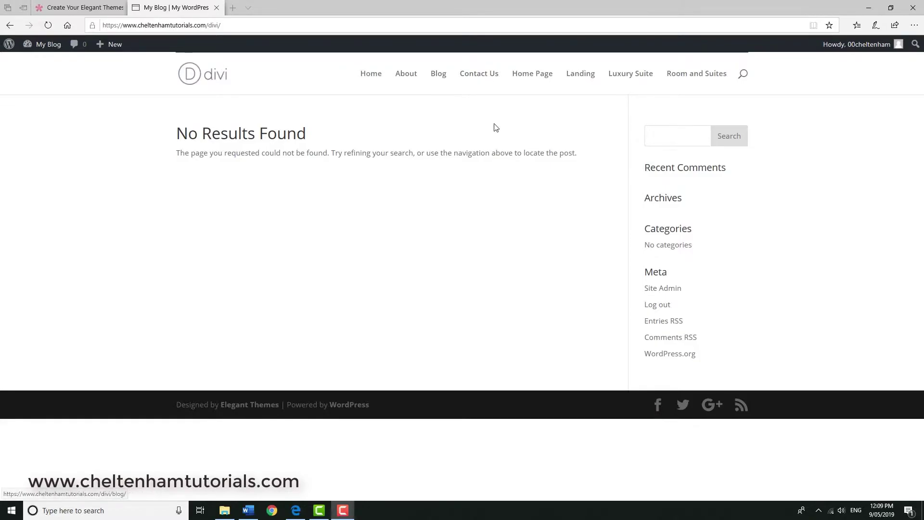
Step: Go from the front end through the admin Dashboard to Settings > Reading
mouse_move(43, 49)
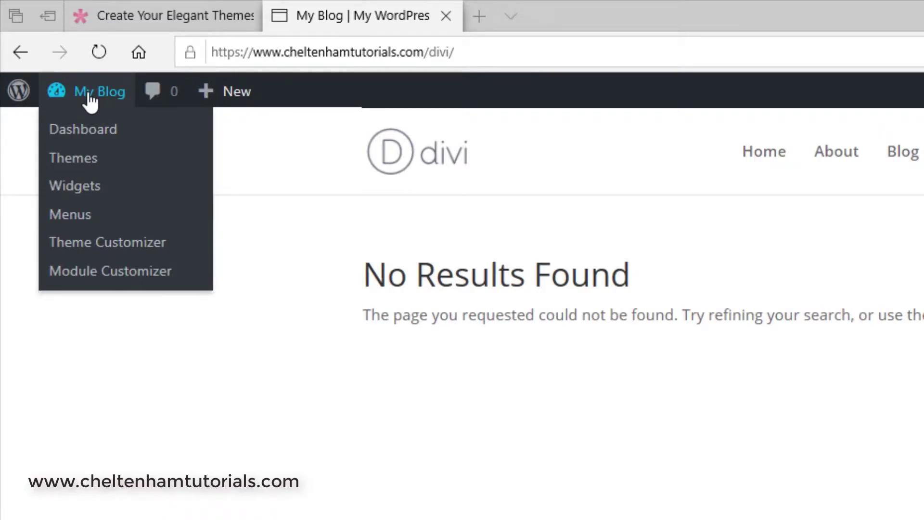
click(96, 141)
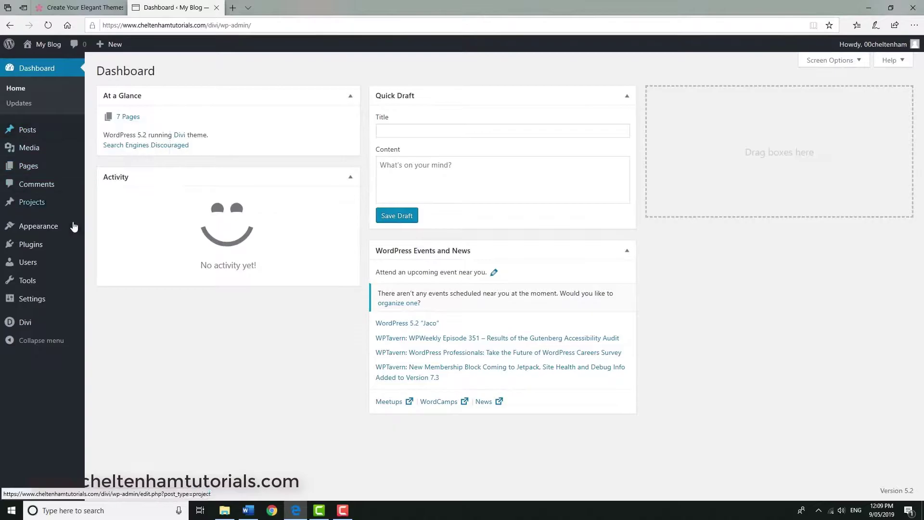
mouse_move(44, 303)
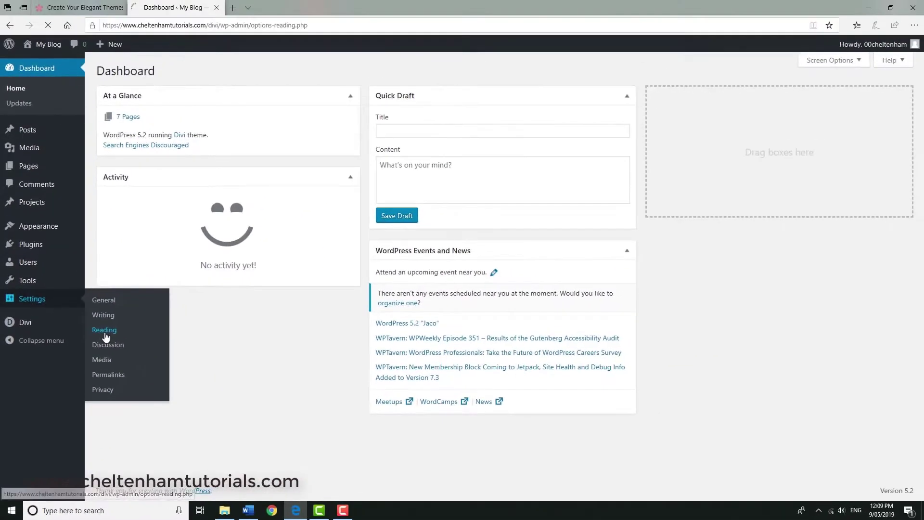
click(207, 149)
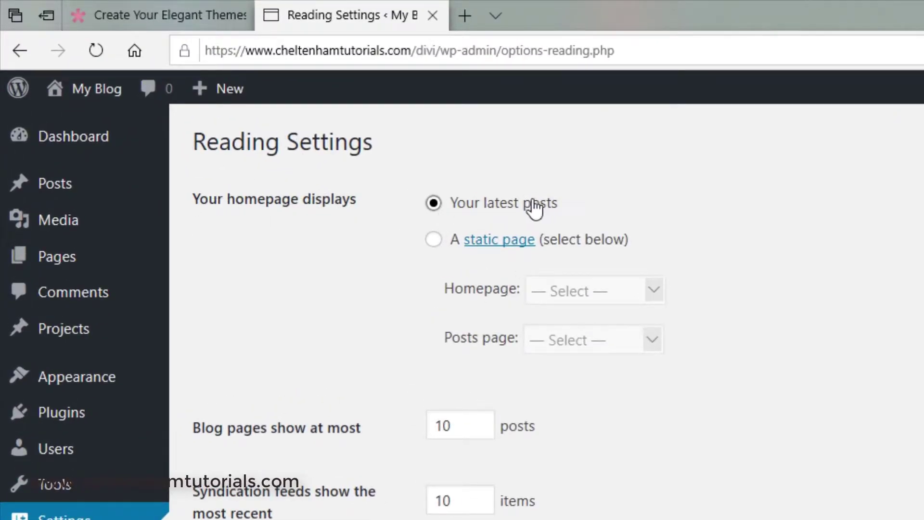
Step: Set the homepage to the static page 'Home Page' and save the reading settings
click(433, 239)
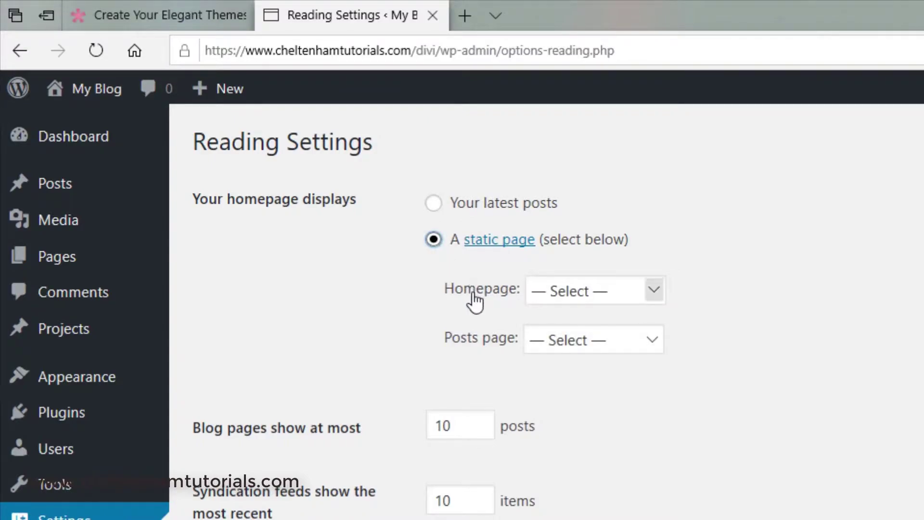
click(652, 288)
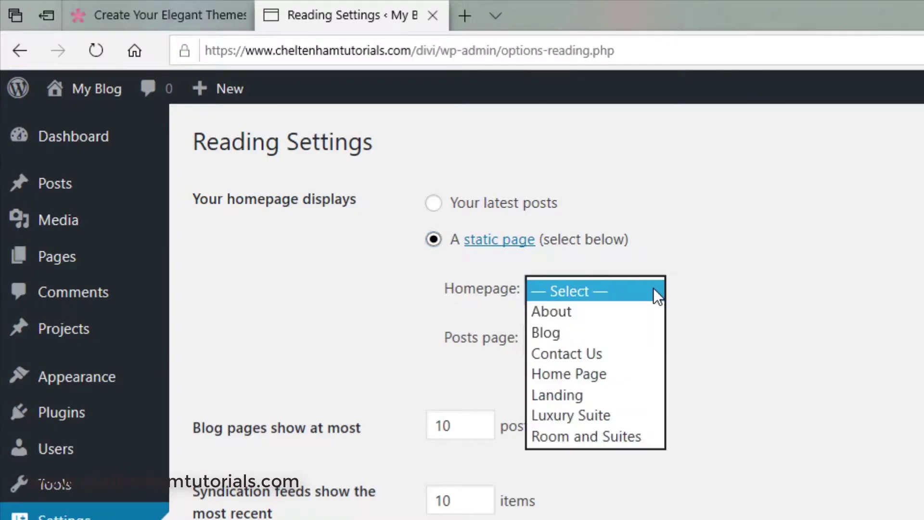
click(625, 377)
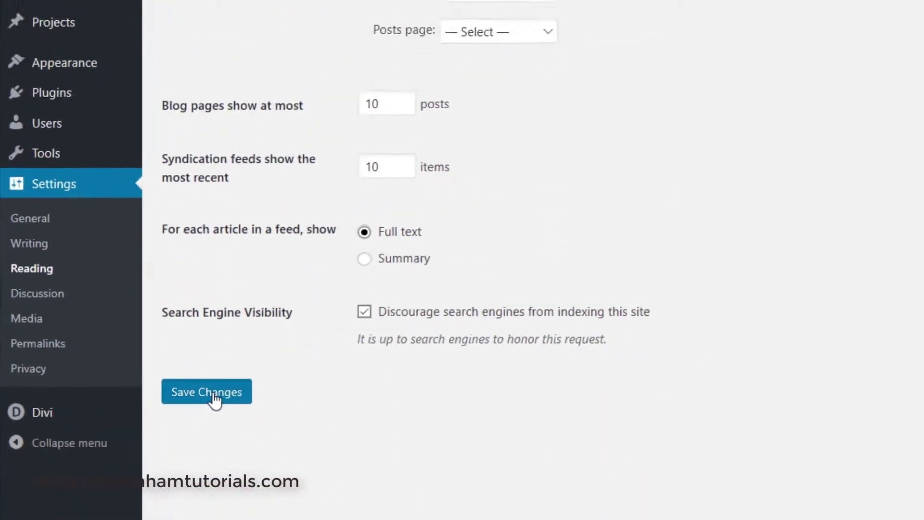
click(214, 398)
mouse_move(44, 50)
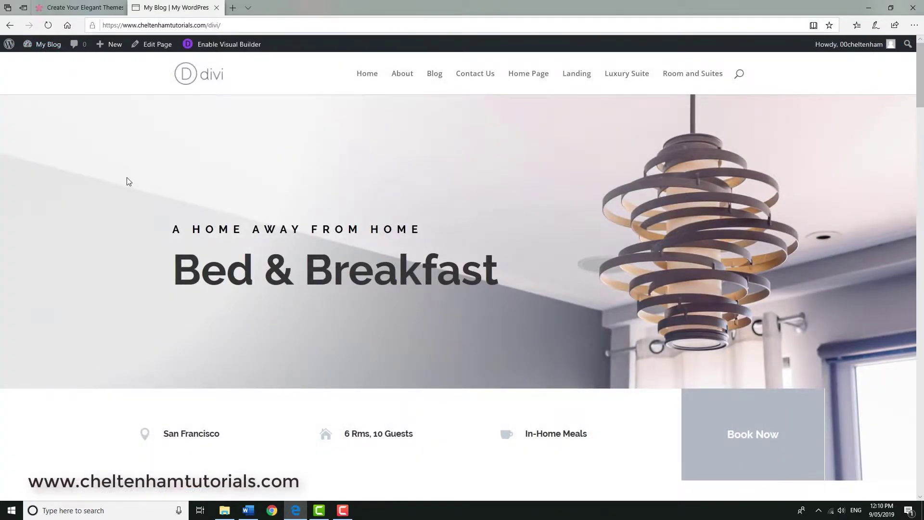
Step: Scroll the live home page, visit the Blog page, then go to the Menus editor
scroll(126, 180, down, 5)
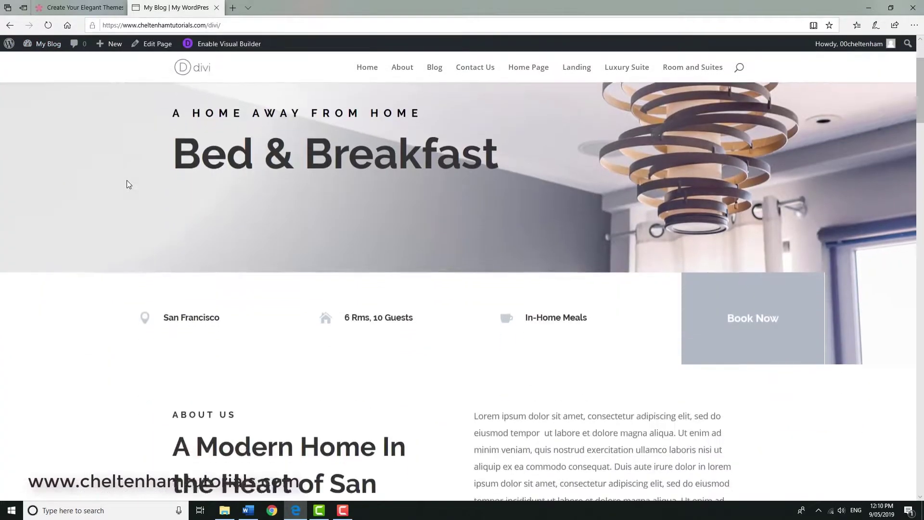
scroll(120, 180, up, 3)
scroll(115, 184, up, 3)
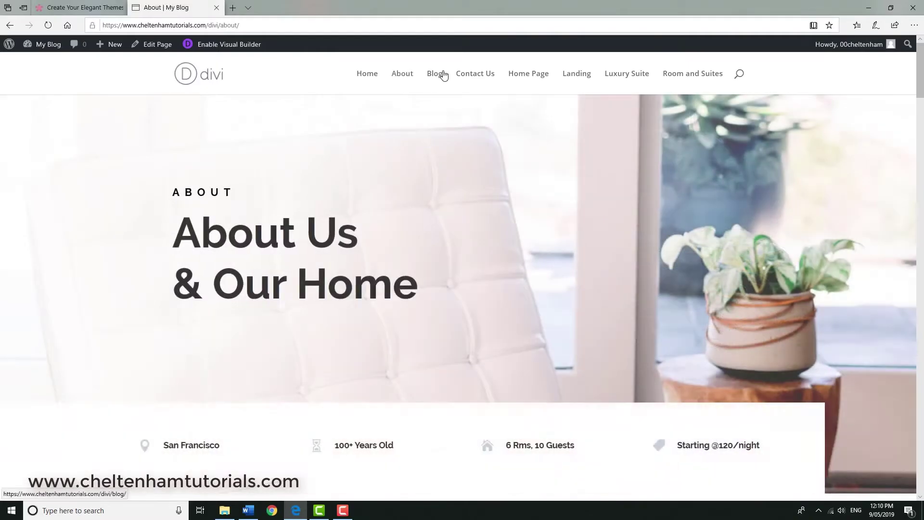
click(435, 76)
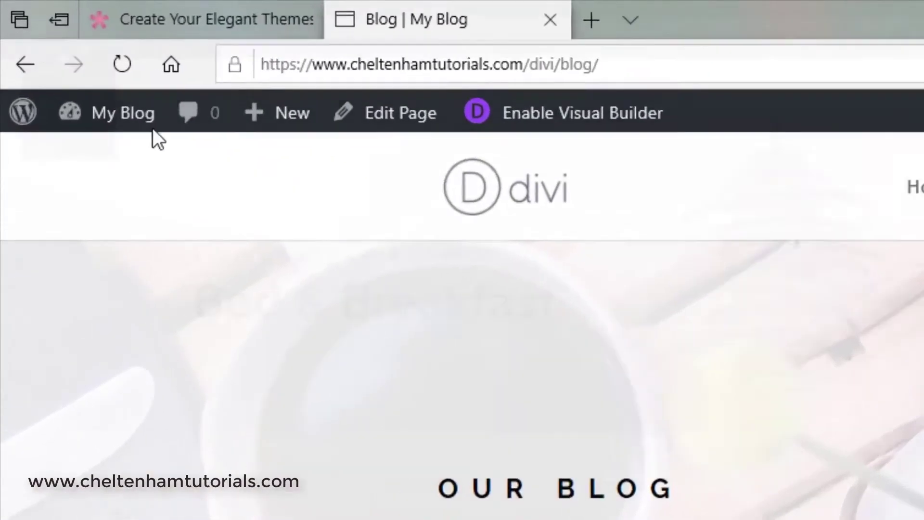
mouse_move(49, 45)
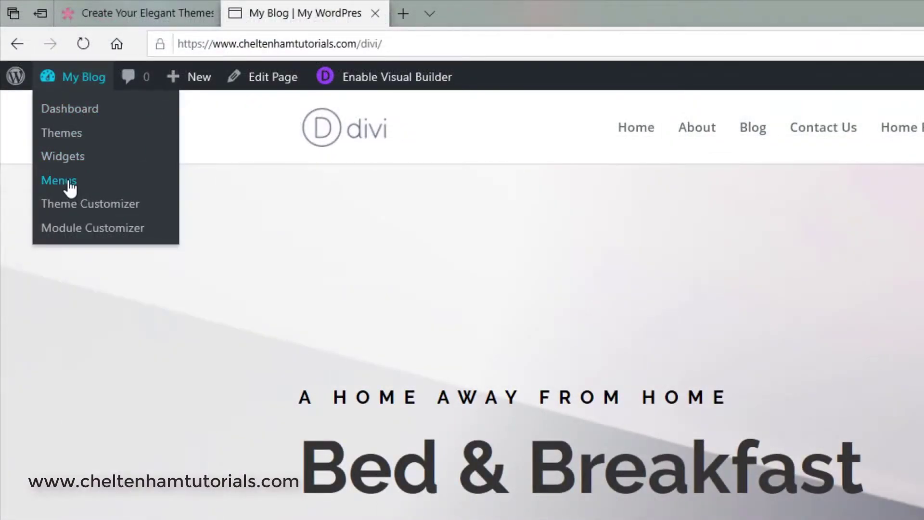
click(70, 188)
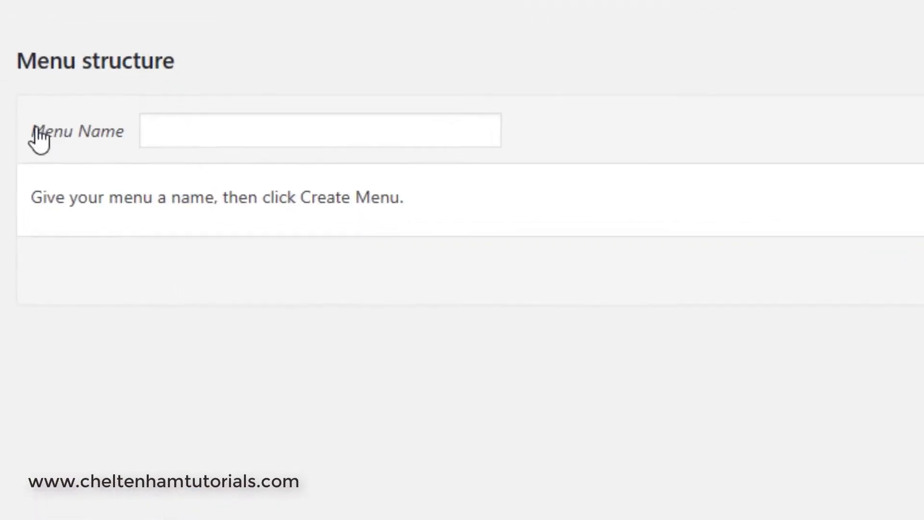
Step: Enter 'Bed and Breakfast' as the Menu Name to create the new menu
click(196, 135)
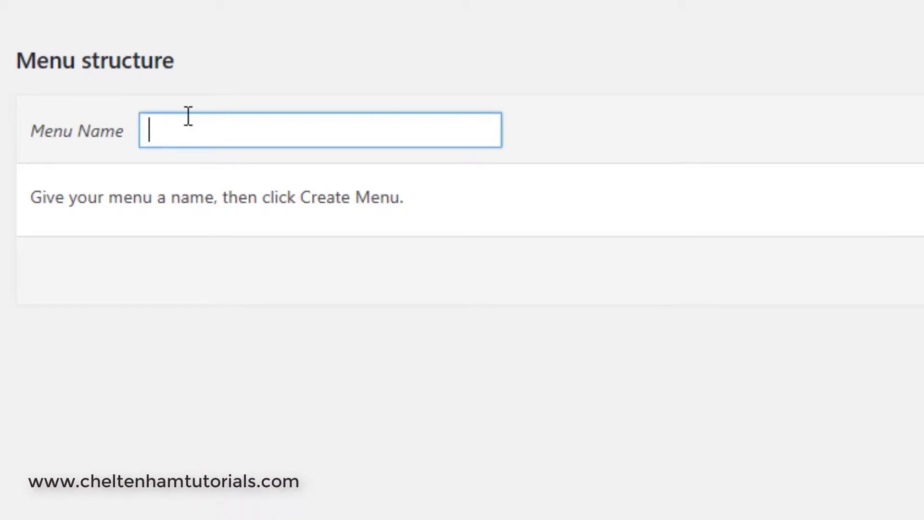
text(Bed and B)
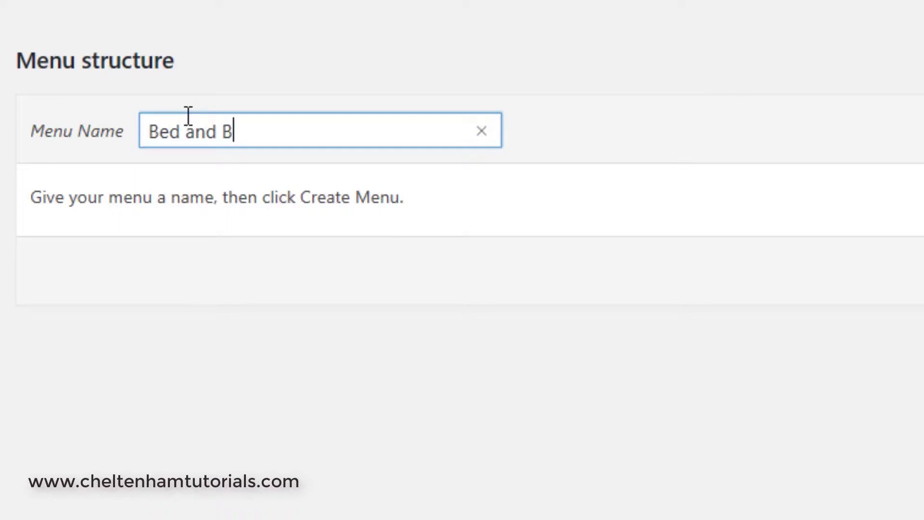
text(reakfast)
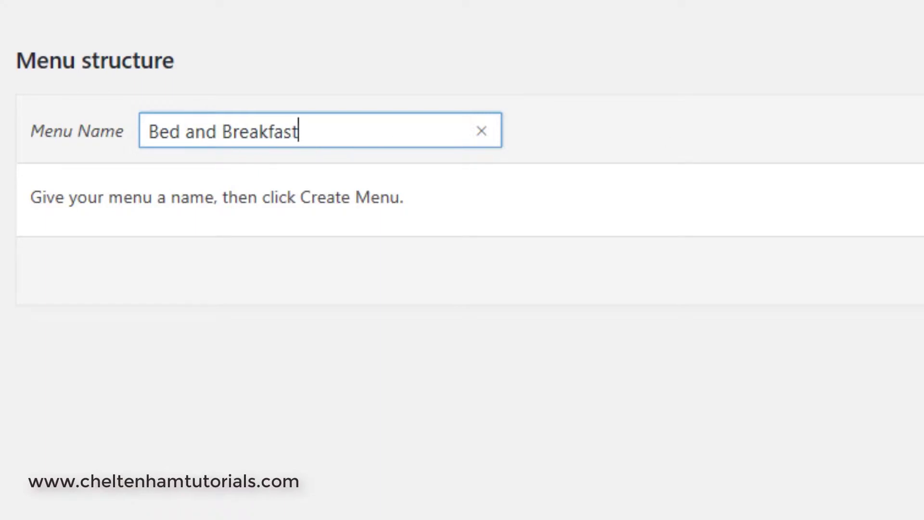
key(Tab)
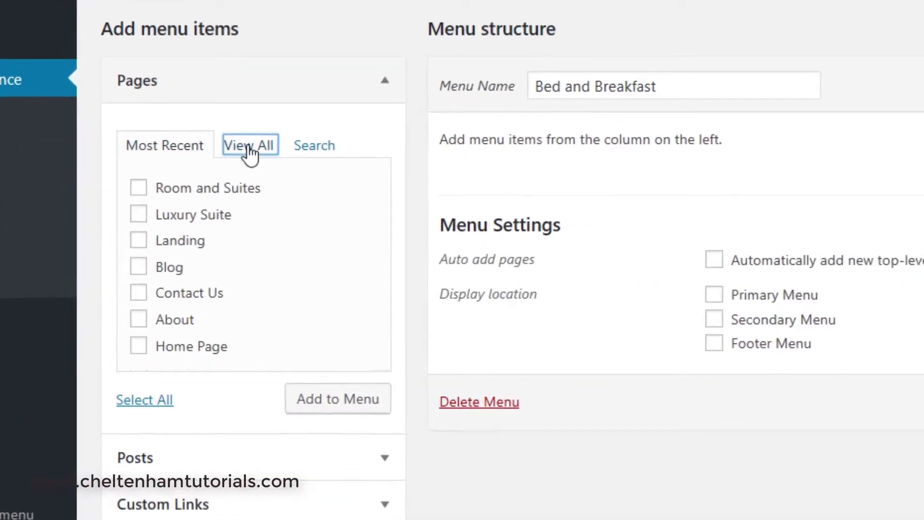
Step: Add all eight site pages to the menu using View All and Select All
click(193, 253)
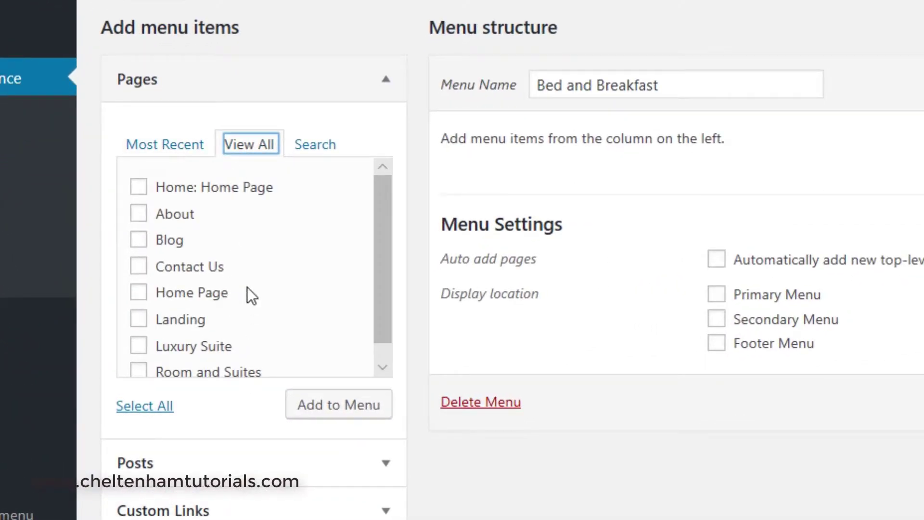
click(139, 407)
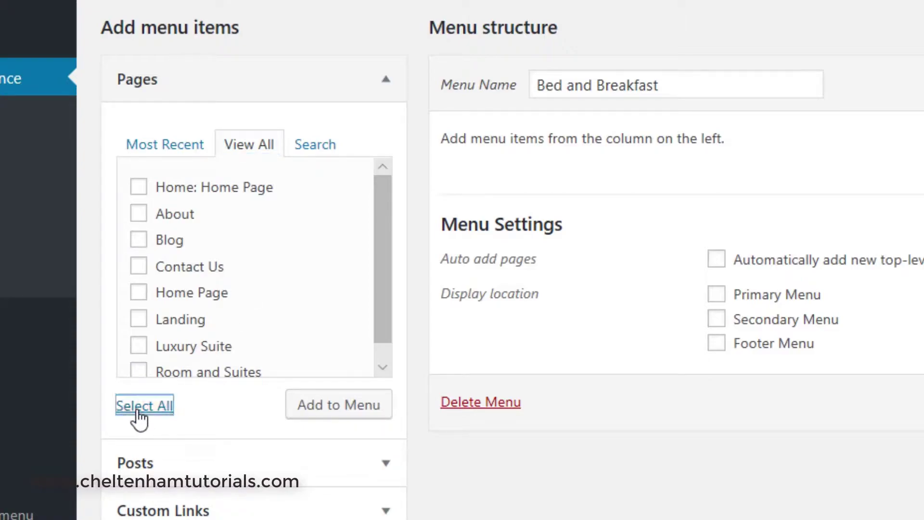
click(340, 409)
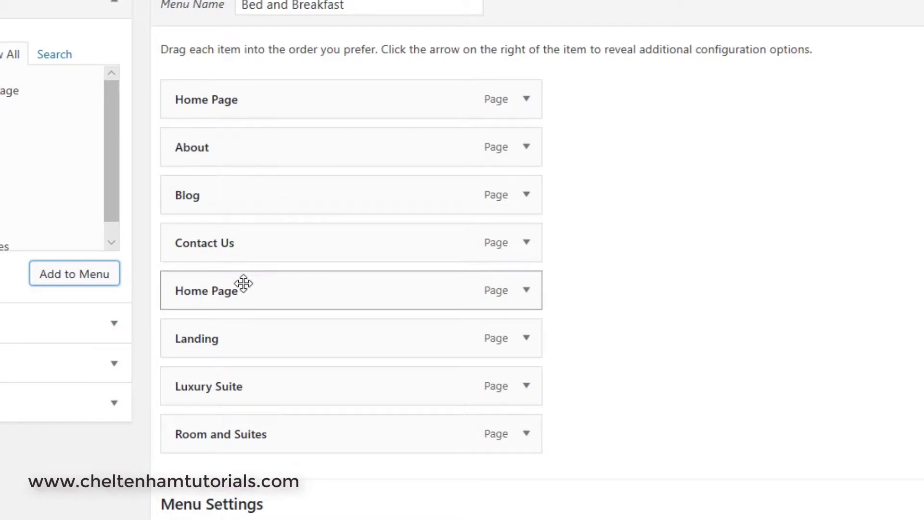
Step: Remove the duplicate Home Page item; move Contact Us to the bottom and Blog below Room and Suites
click(524, 293)
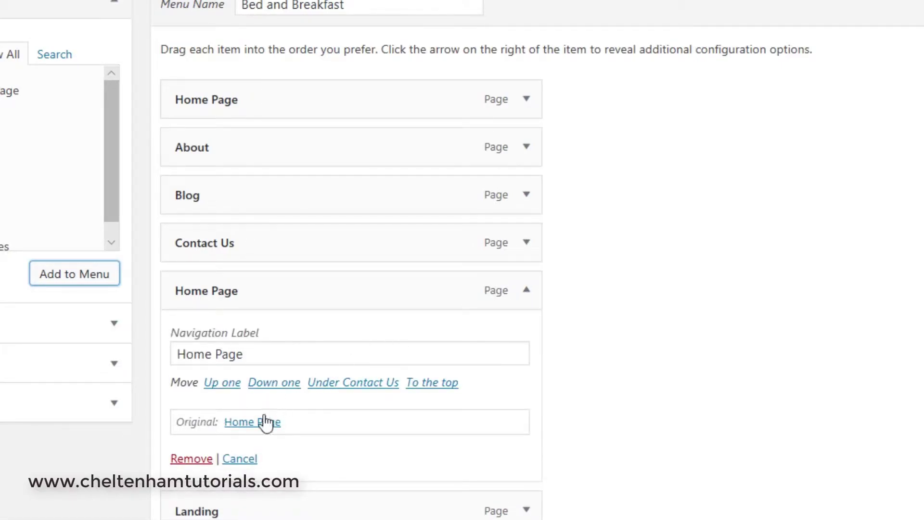
click(191, 458)
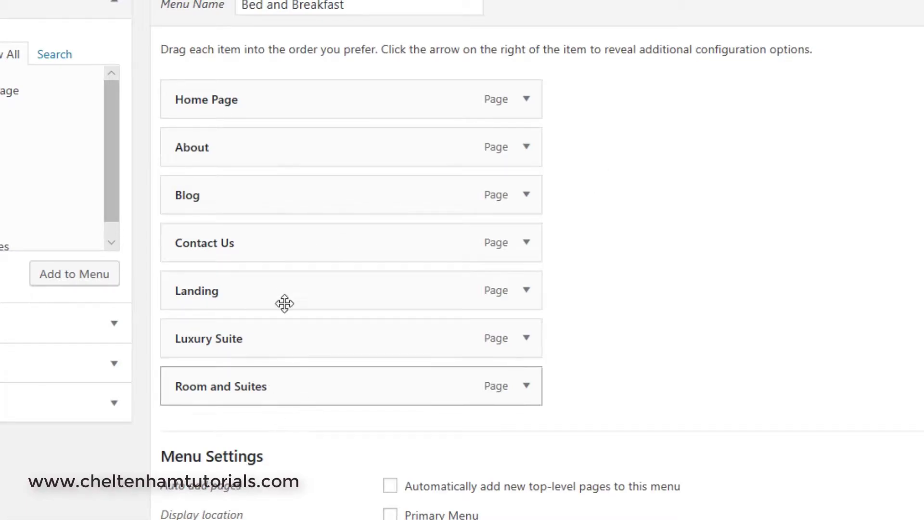
drag(251, 247, 254, 390)
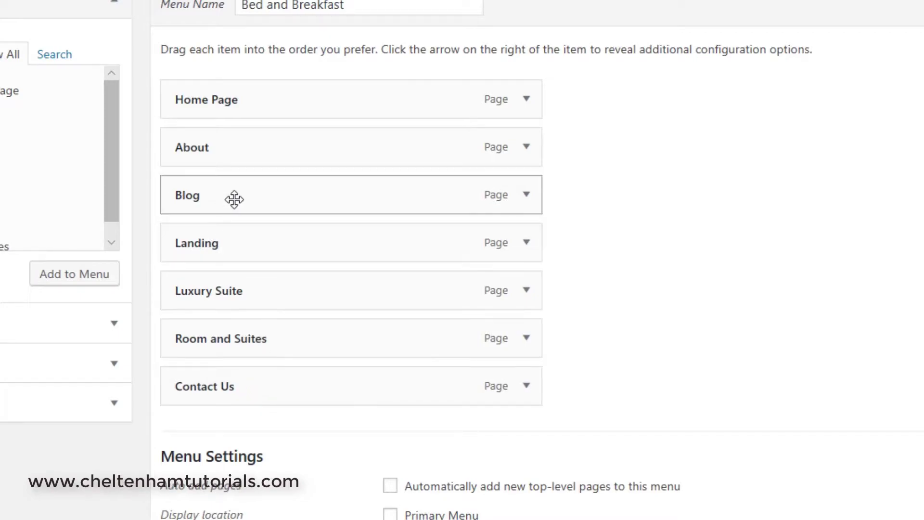
drag(226, 210, 202, 337)
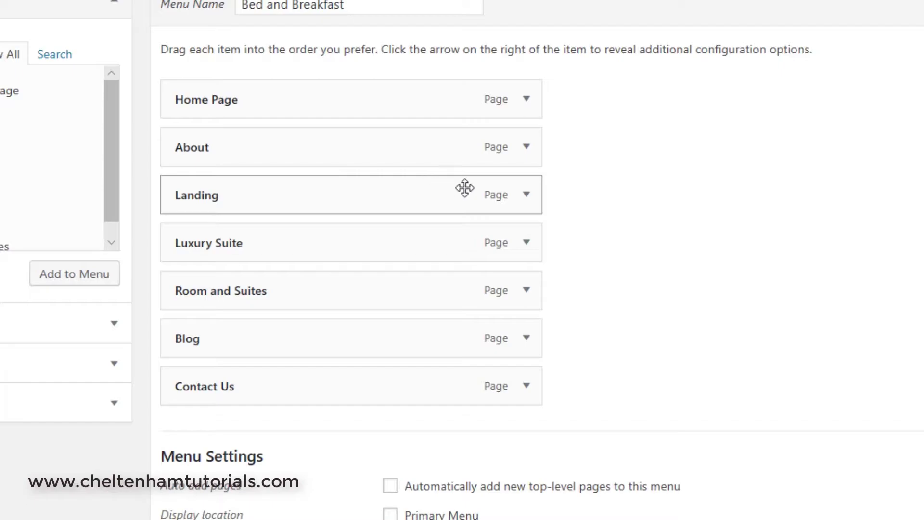
Step: Change the Landing item's navigation label to 'More Info' and collapse its options
click(525, 195)
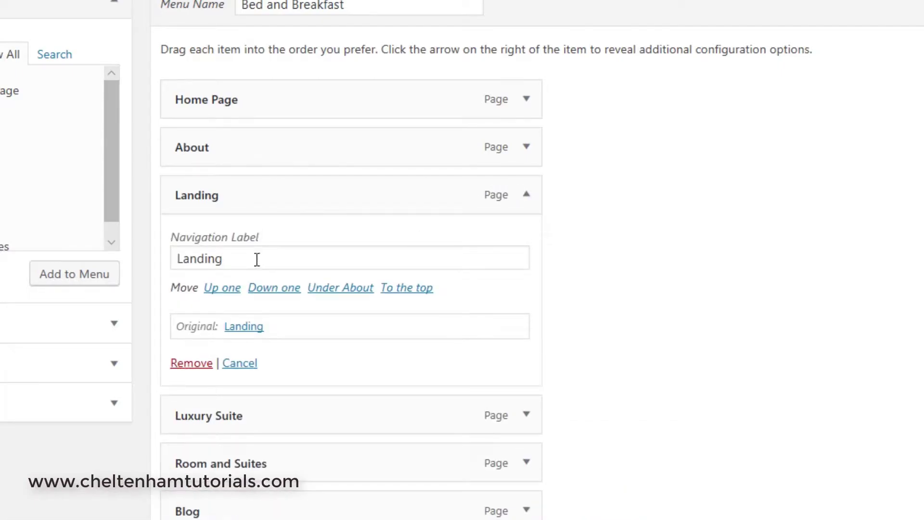
drag(257, 259, 145, 258)
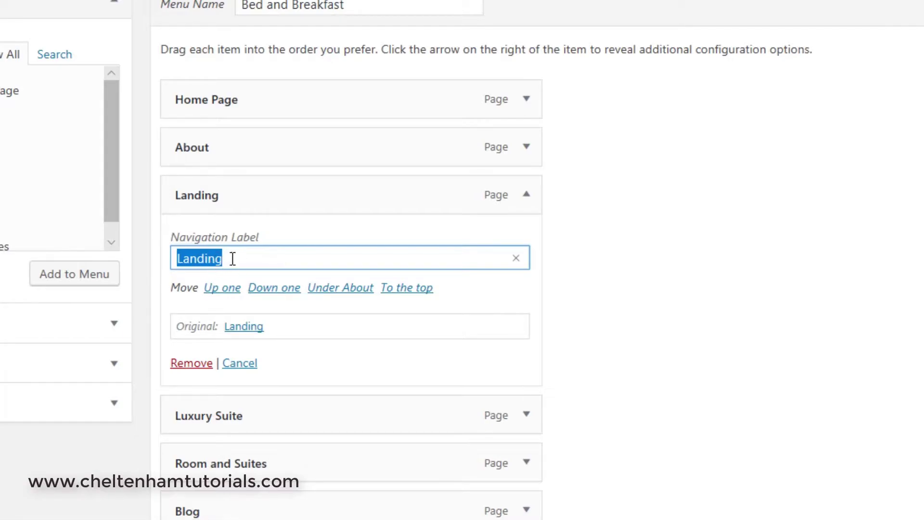
click(720, 216)
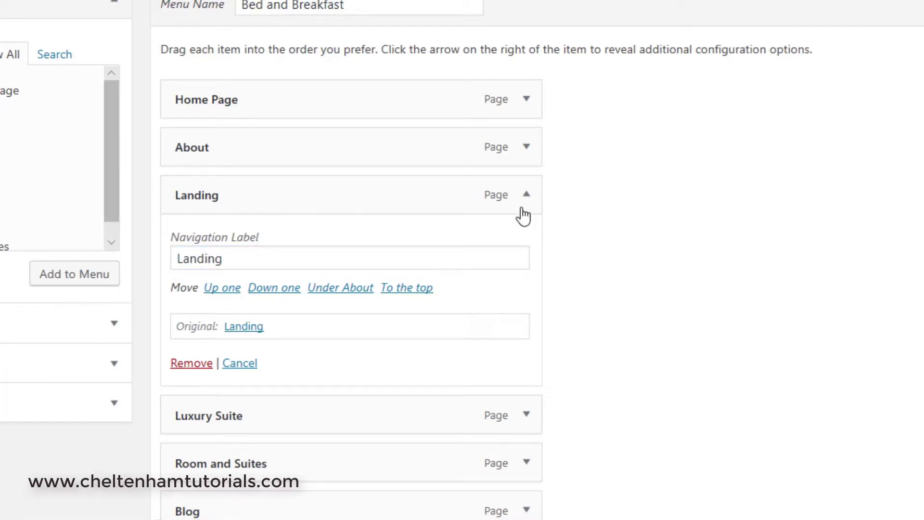
drag(262, 255, 85, 274)
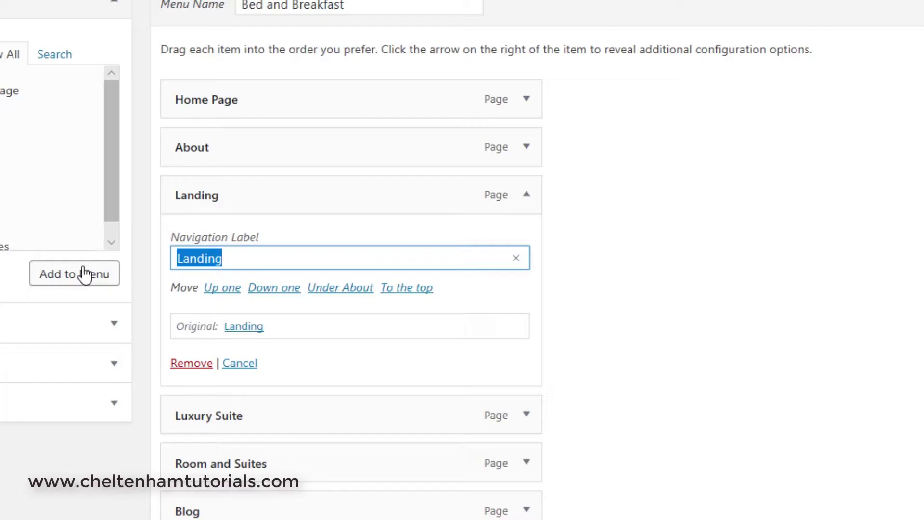
text(More Info)
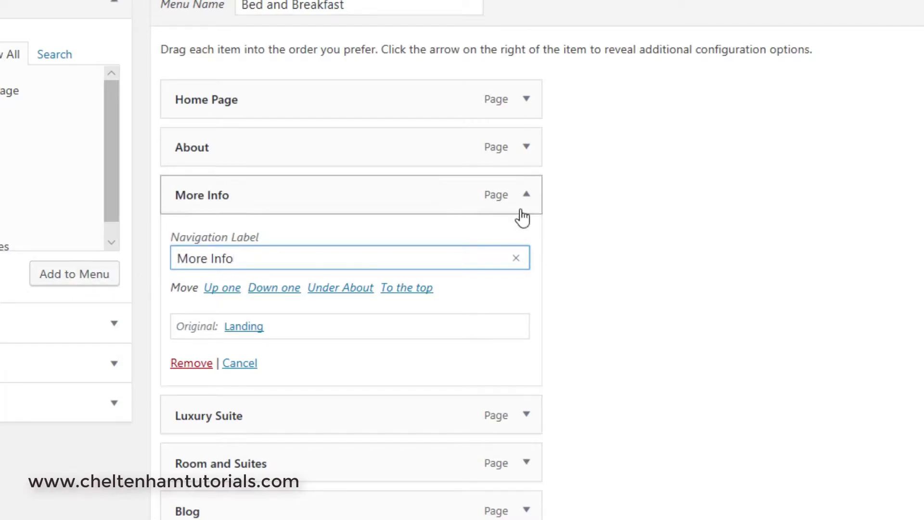
click(536, 199)
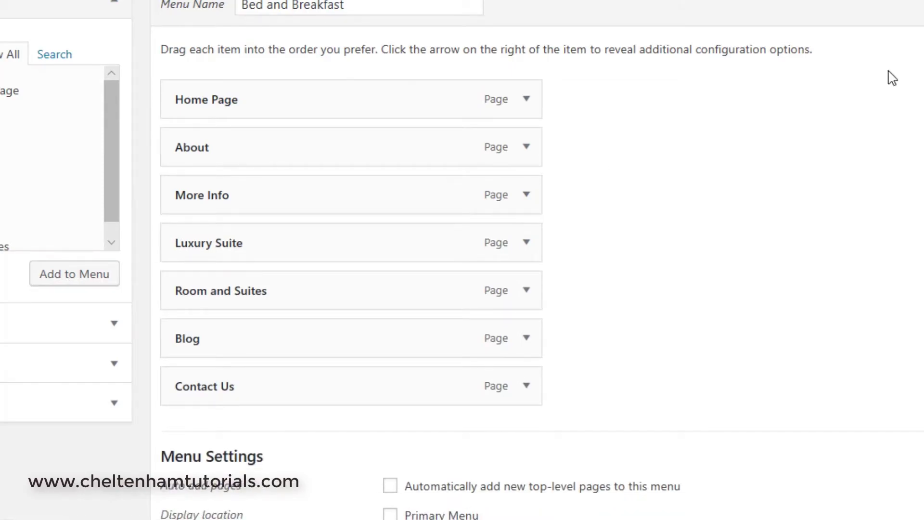
scroll(892, 77, up, 1)
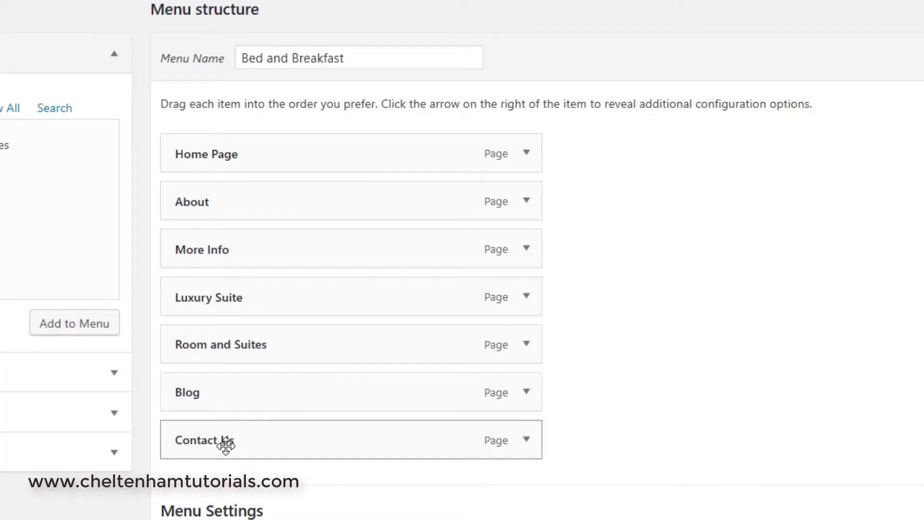
Step: Move Luxury Suite below Room and Suites in the menu structure
drag(225, 297, 221, 340)
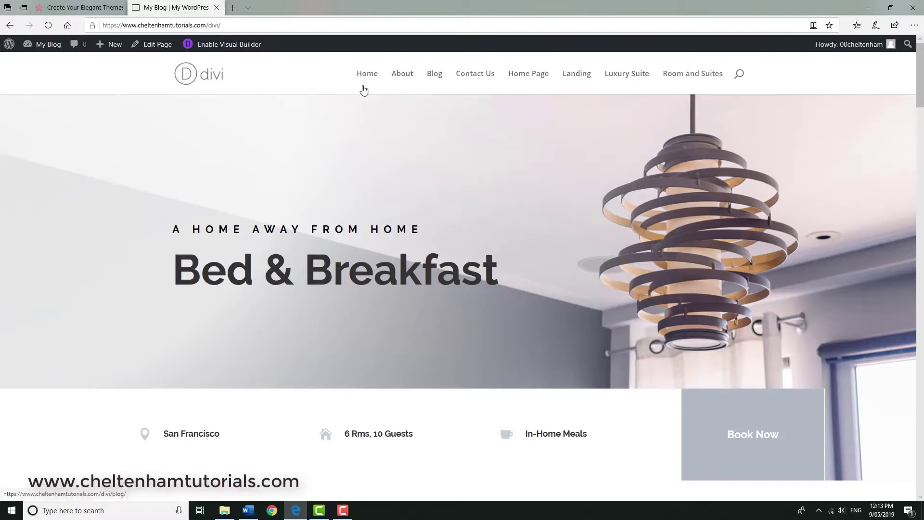
mouse_move(47, 47)
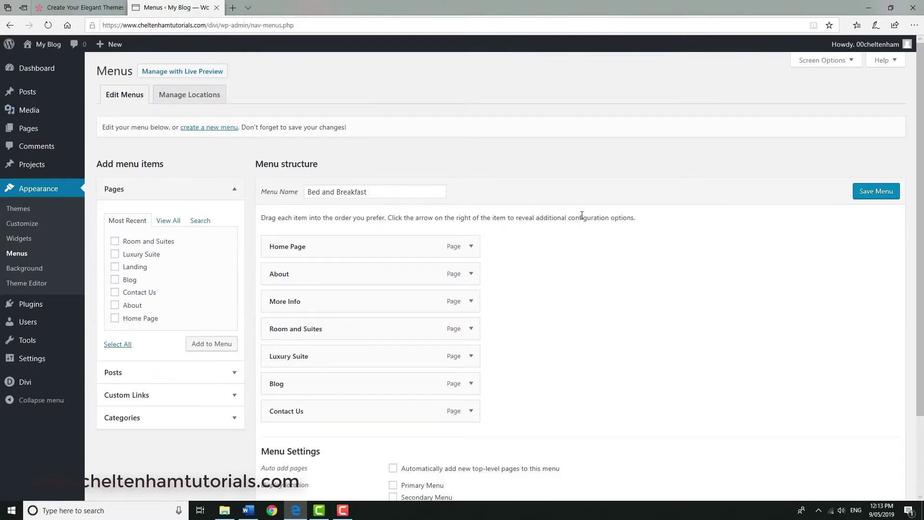
Step: Save the Bed and Breakfast menu with Primary Menu as its display location
scroll(581, 215, down, 3)
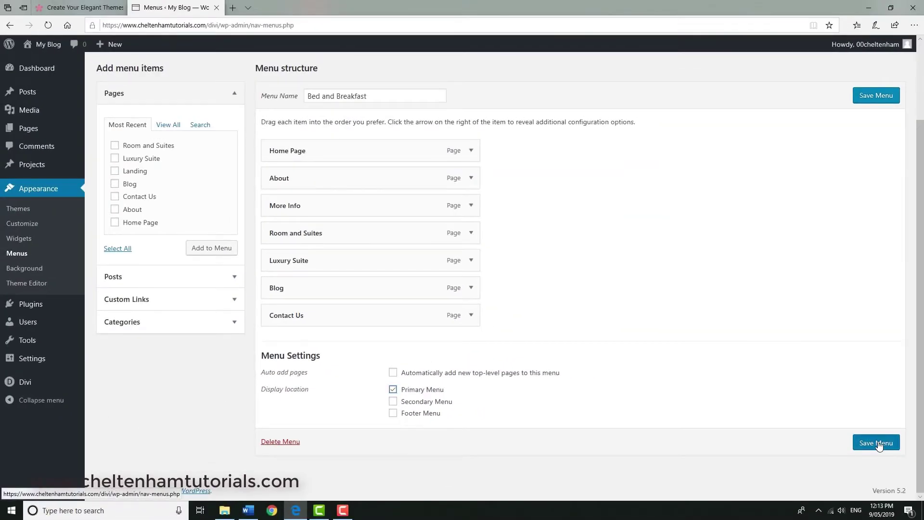
click(877, 443)
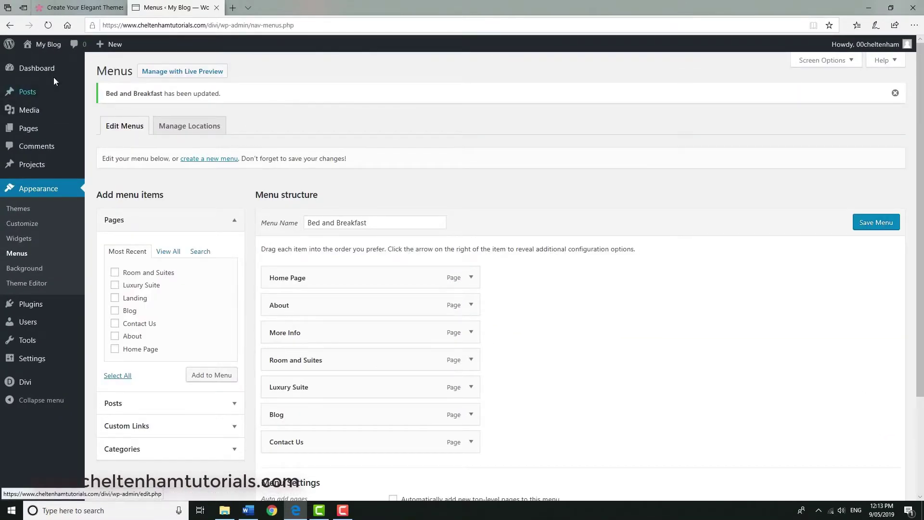
mouse_move(47, 54)
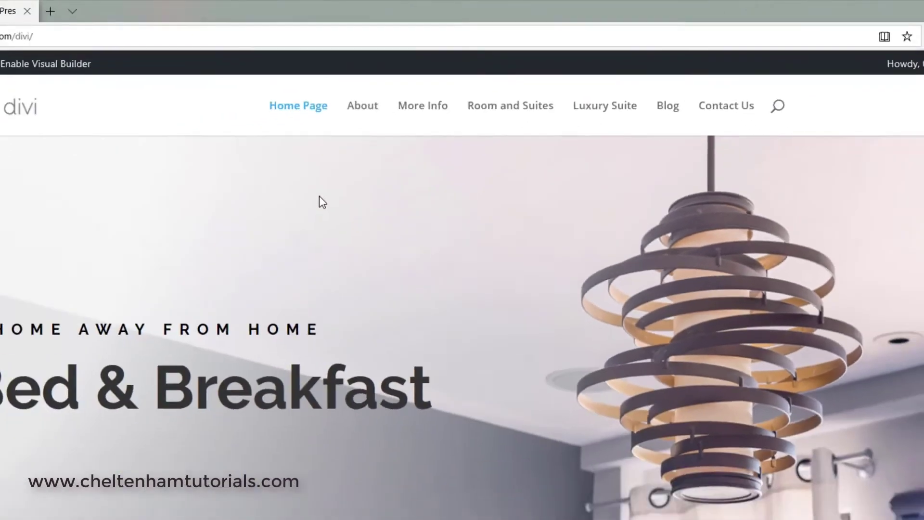
Step: Scroll down through the live home page and back up to the top
scroll(319, 195, down, 6)
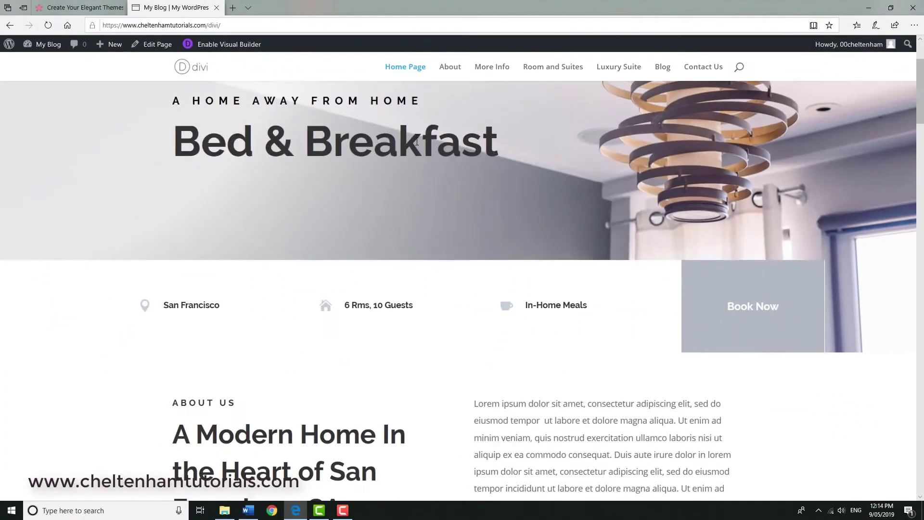
scroll(412, 151, down, 15)
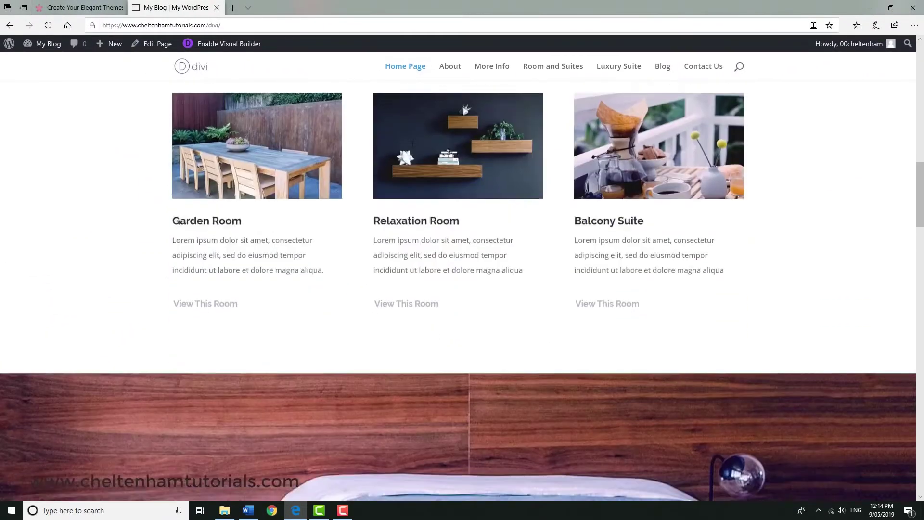
scroll(411, 144, down, 15)
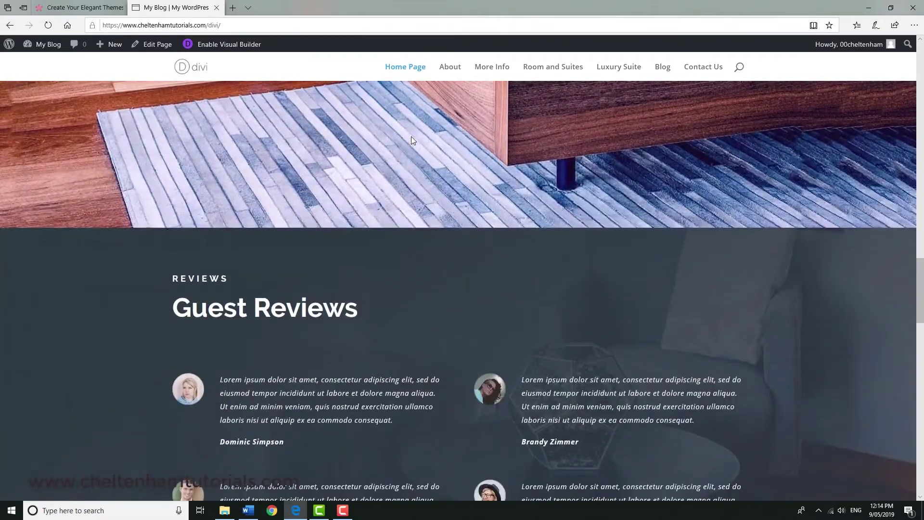
scroll(413, 138, down, 15)
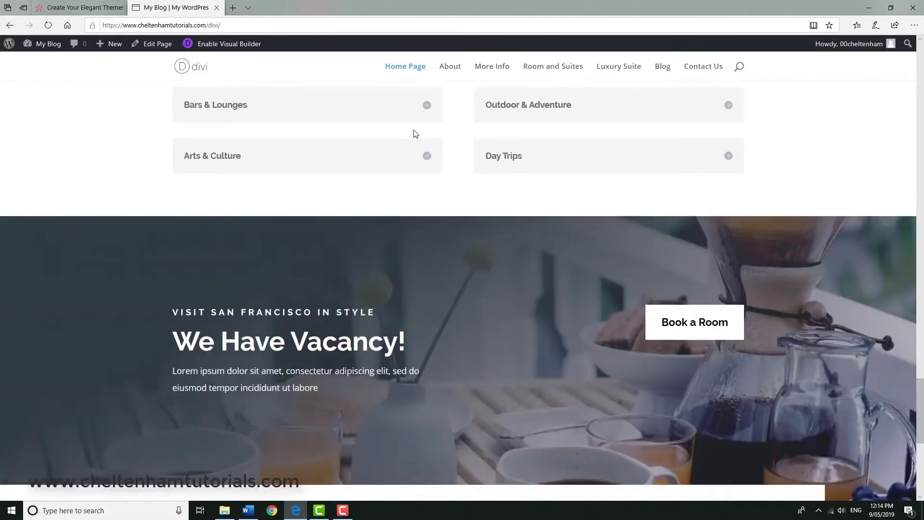
scroll(417, 131, up, 12)
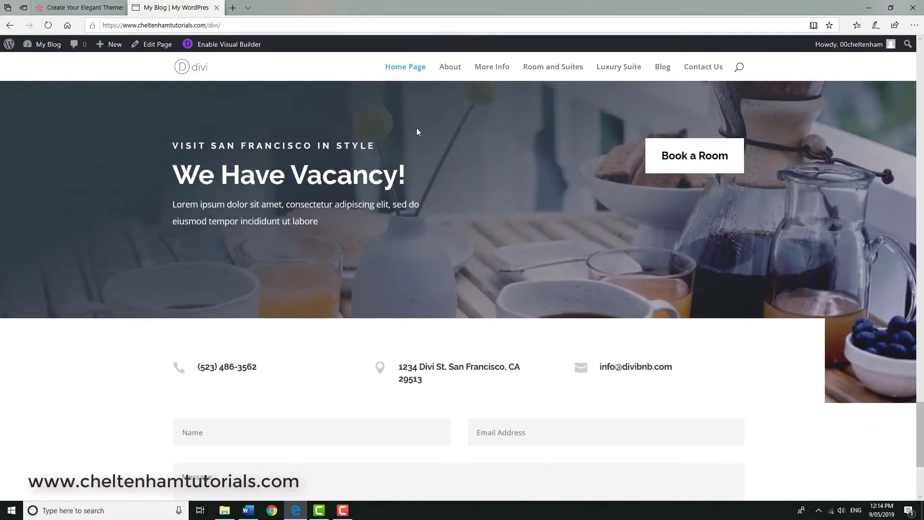
scroll(383, 152, up, 15)
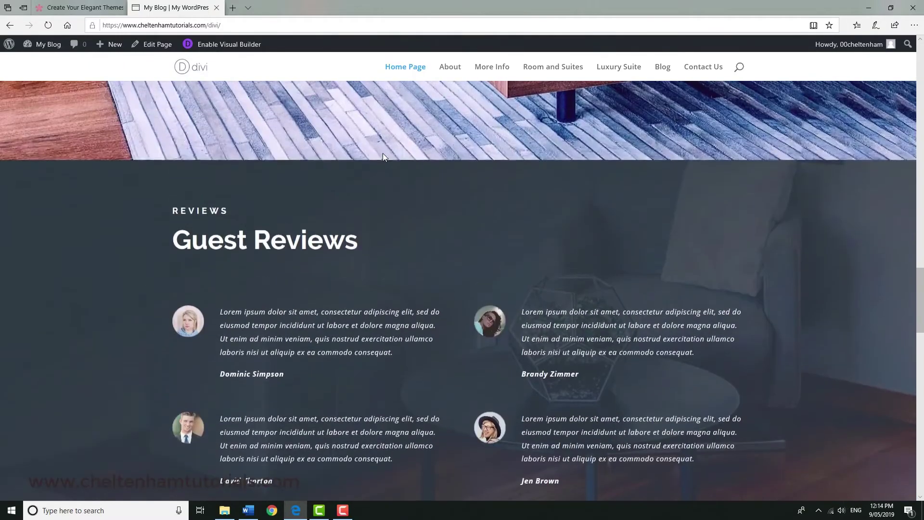
scroll(386, 153, up, 15)
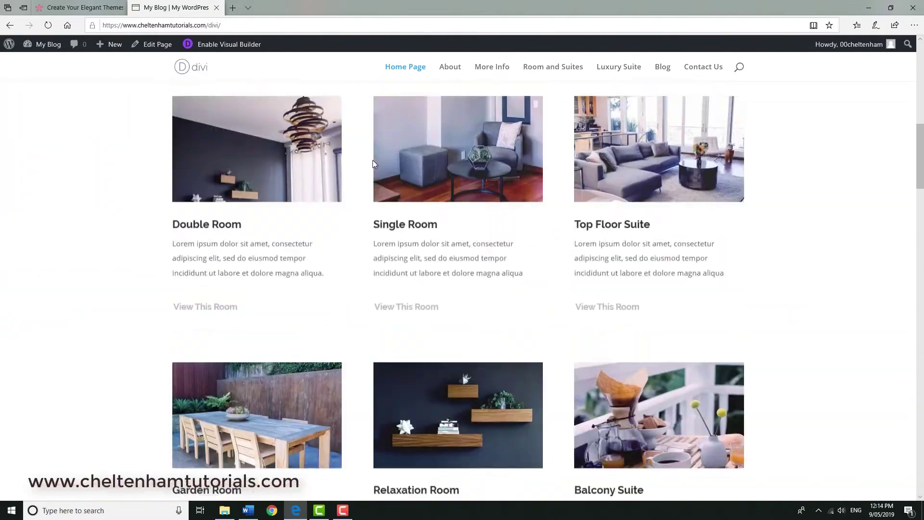
scroll(374, 164, up, 3)
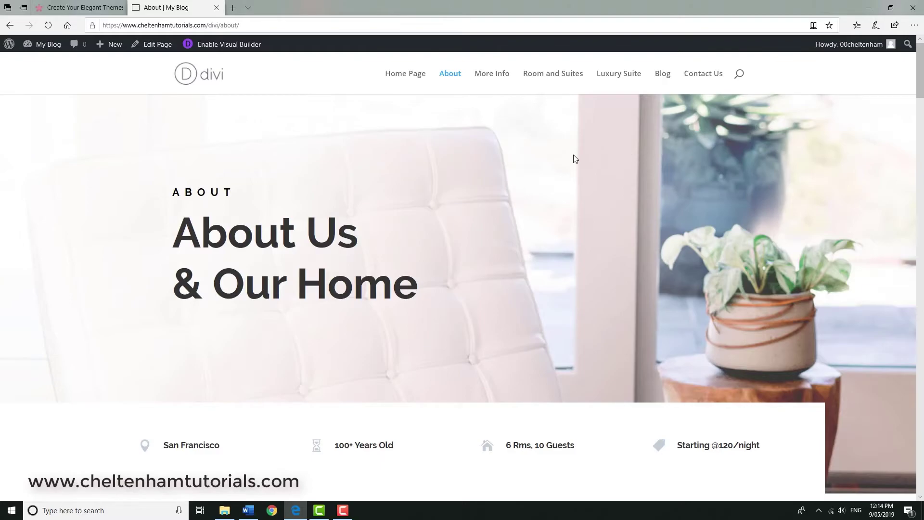
Step: Scroll through the More Info Bed & Breakfast landing page twice, returning to its hero at the top
scroll(554, 157, down, 2)
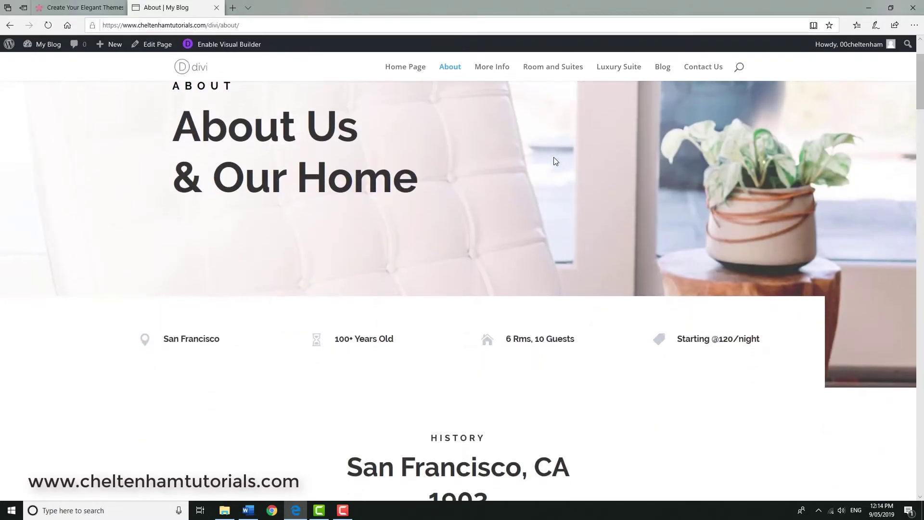
scroll(554, 158, down, 10)
scroll(555, 161, down, 12)
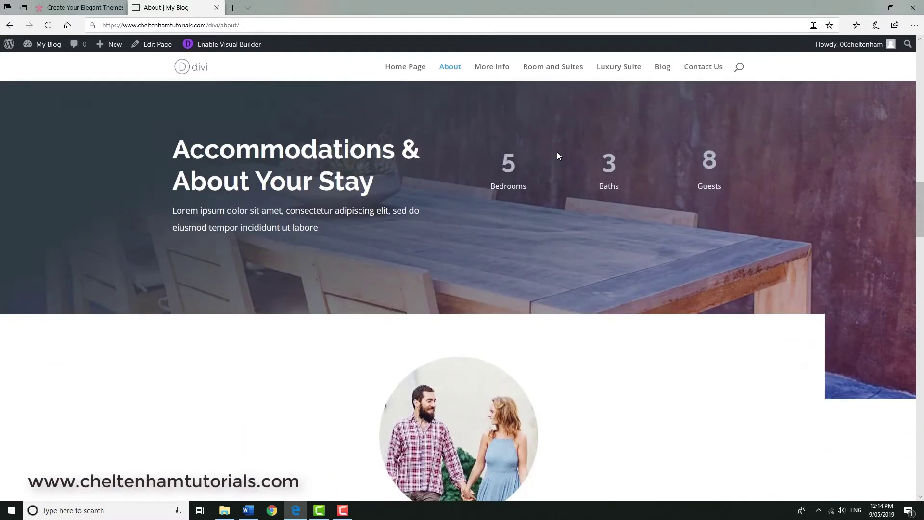
scroll(558, 155, up, 20)
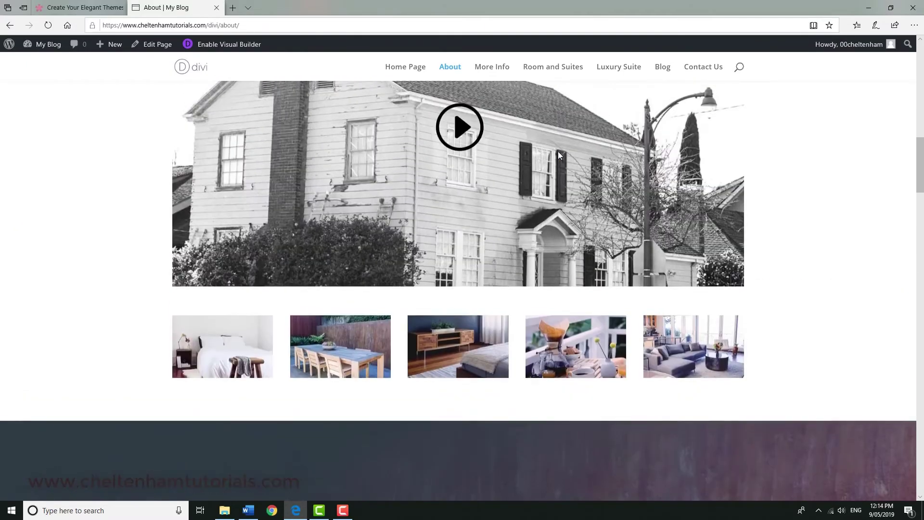
scroll(552, 159, up, 5)
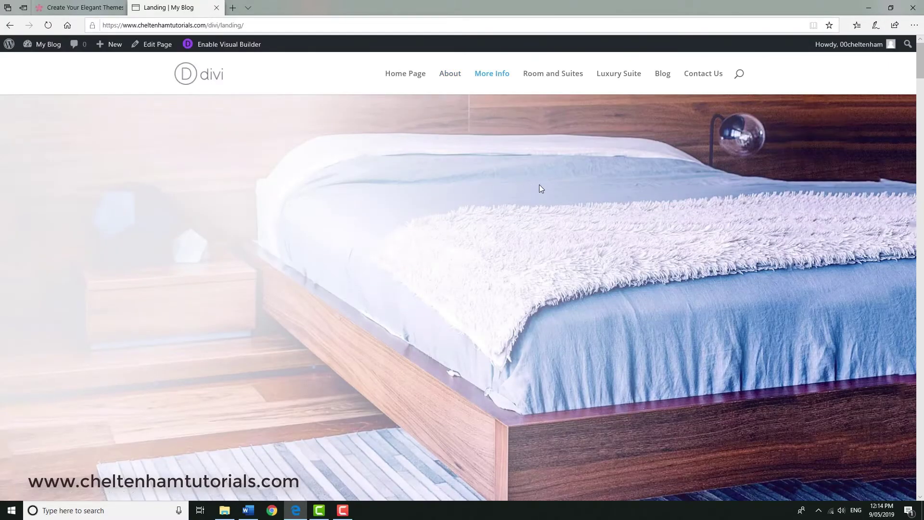
scroll(530, 180, down, 6)
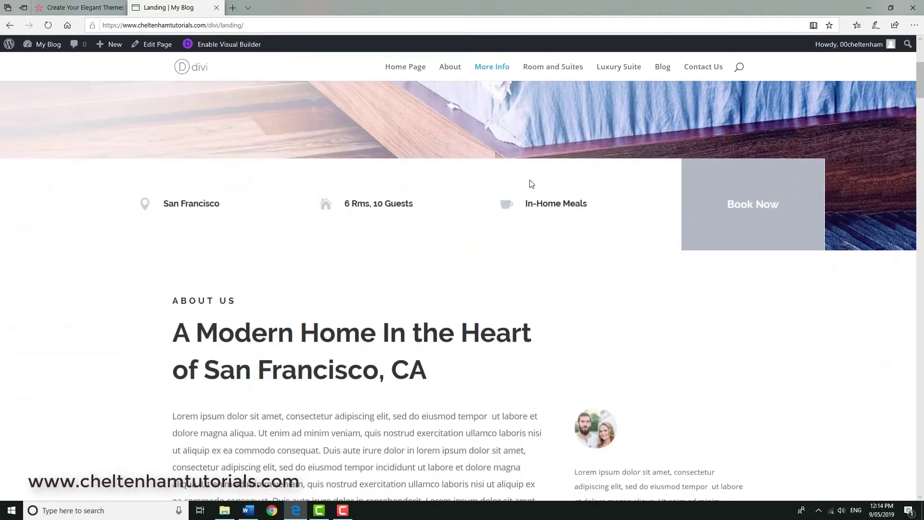
scroll(530, 183, down, 12)
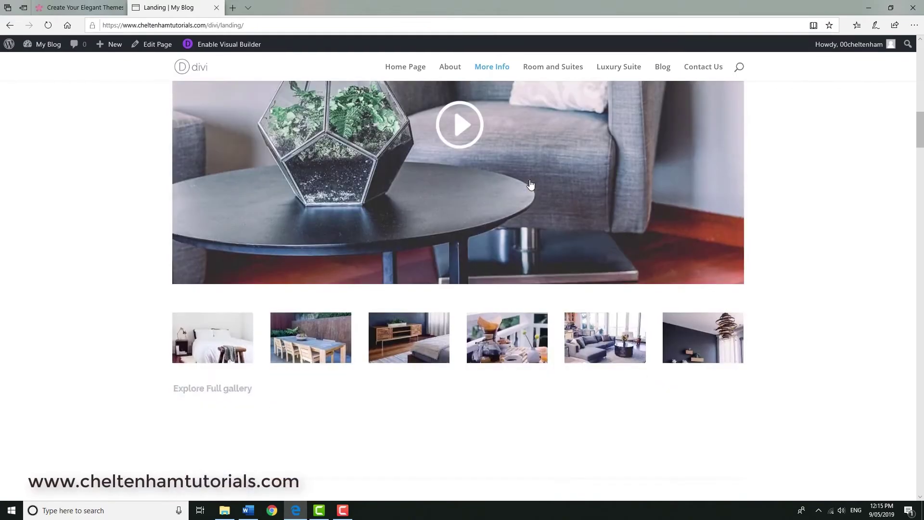
scroll(530, 183, down, 8)
scroll(530, 184, up, 9)
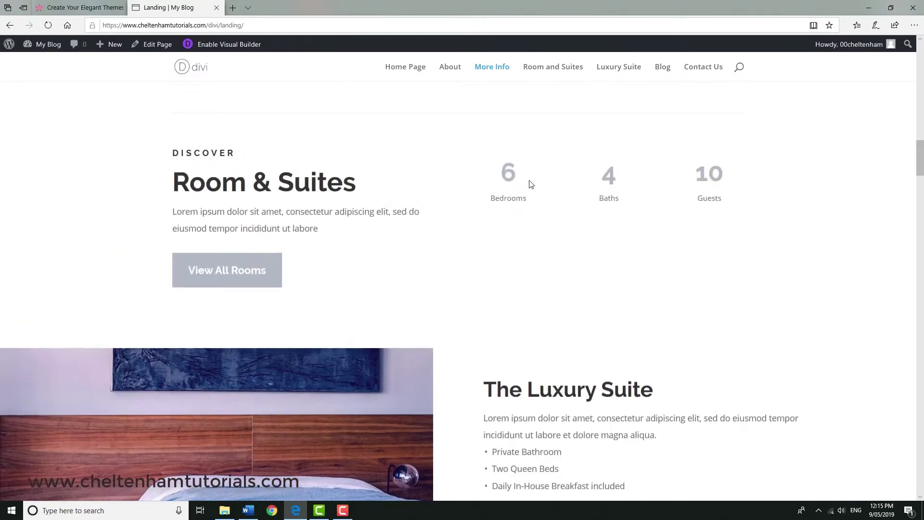
scroll(511, 197, up, 17)
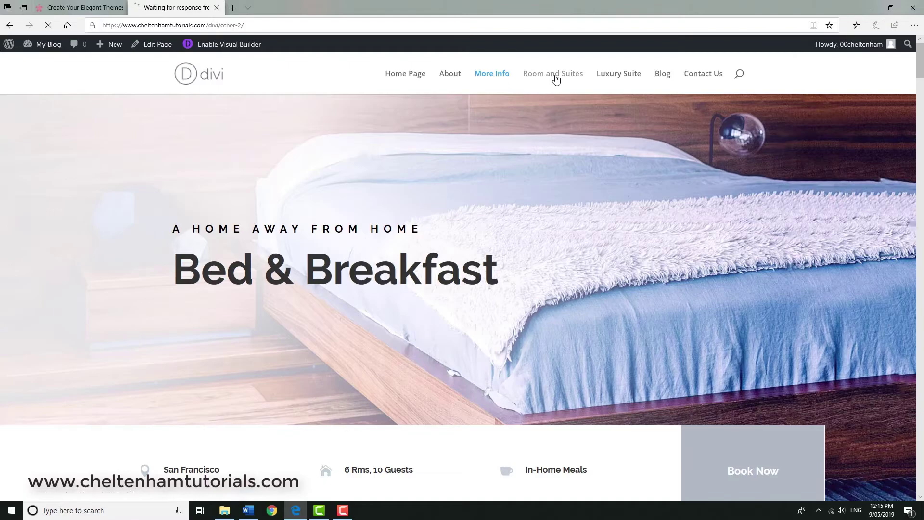
Step: Scroll down through the Room and Suites page and back up
scroll(640, 183, down, 2)
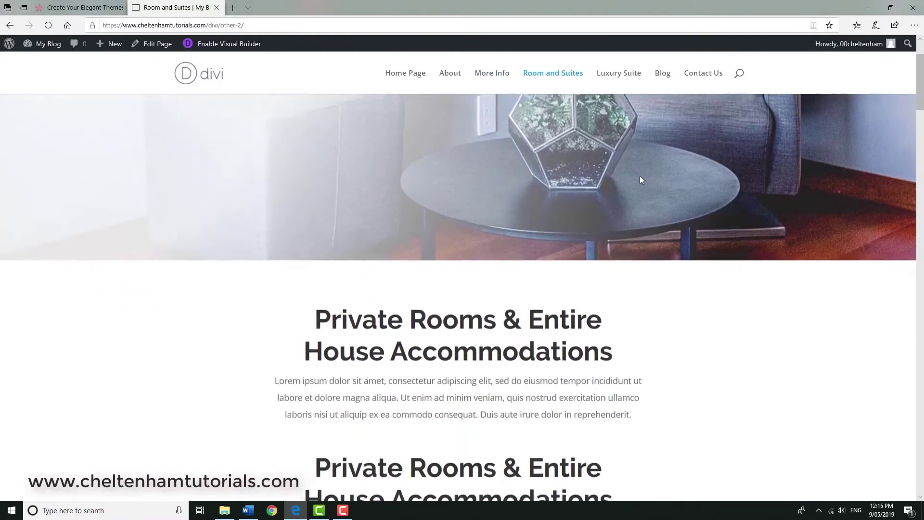
scroll(420, 161, up, 2)
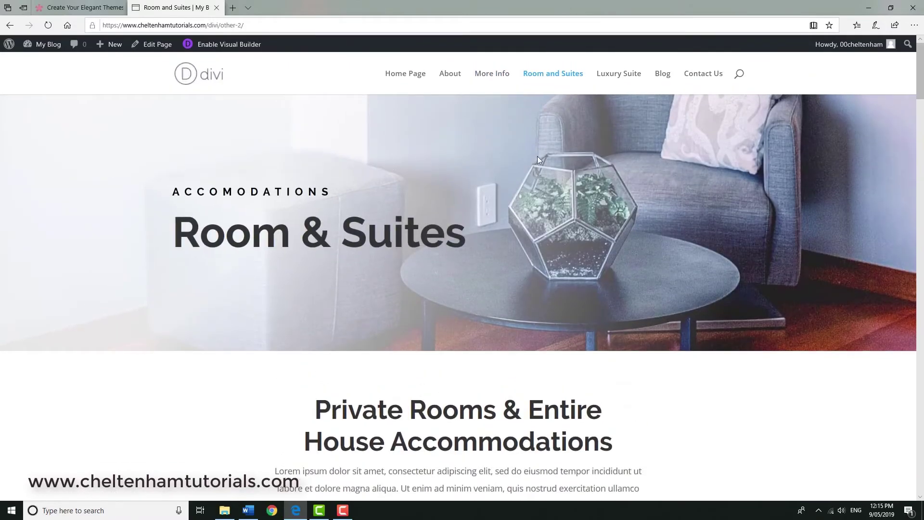
scroll(695, 166, down, 5)
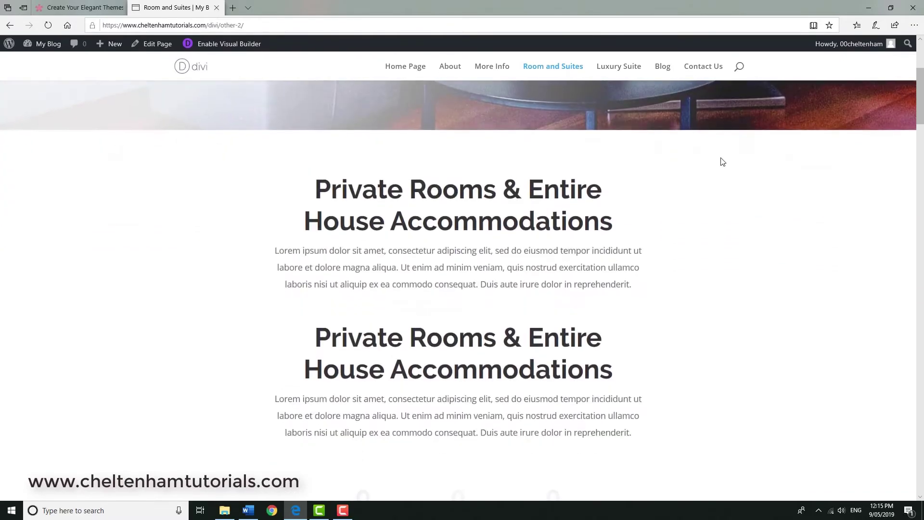
scroll(723, 161, down, 2)
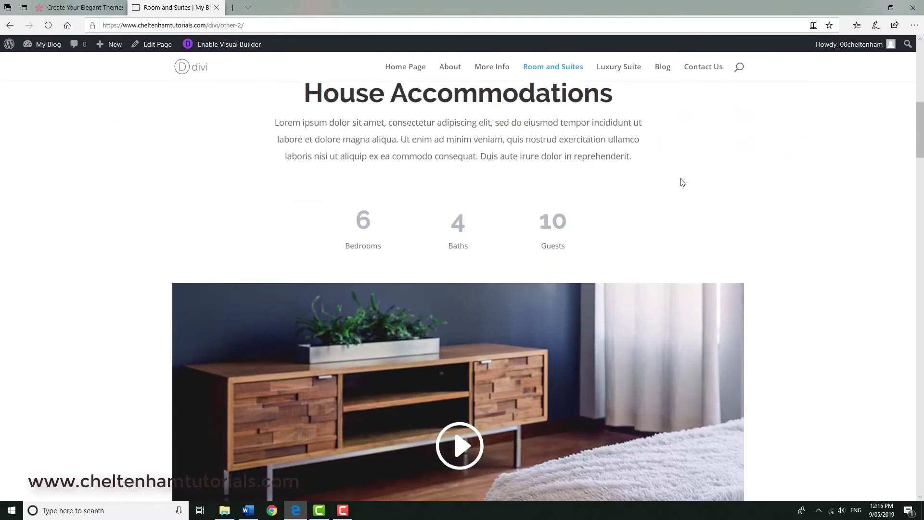
scroll(846, 204, down, 5)
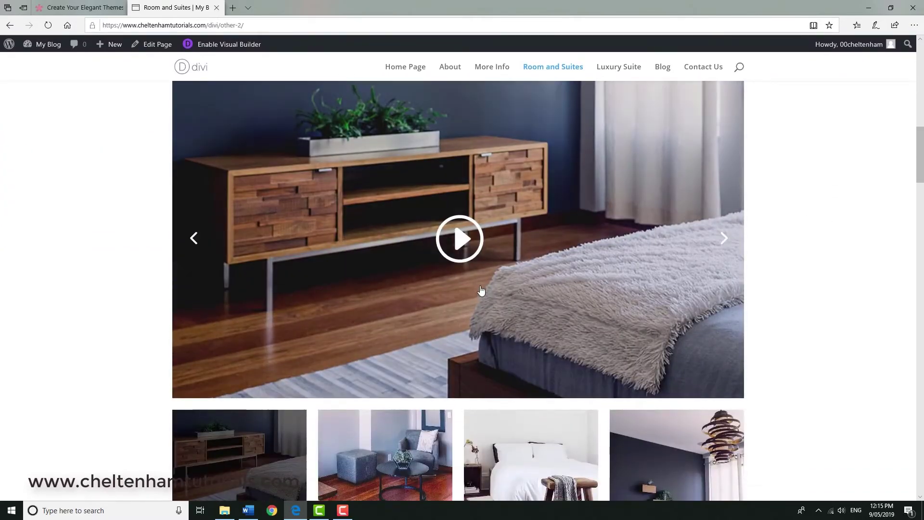
scroll(921, 197, down, 6)
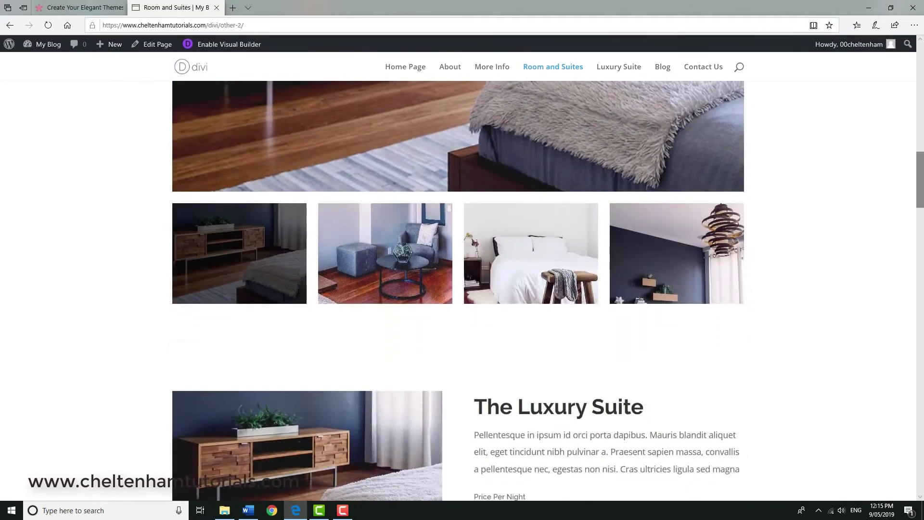
scroll(921, 197, down, 12)
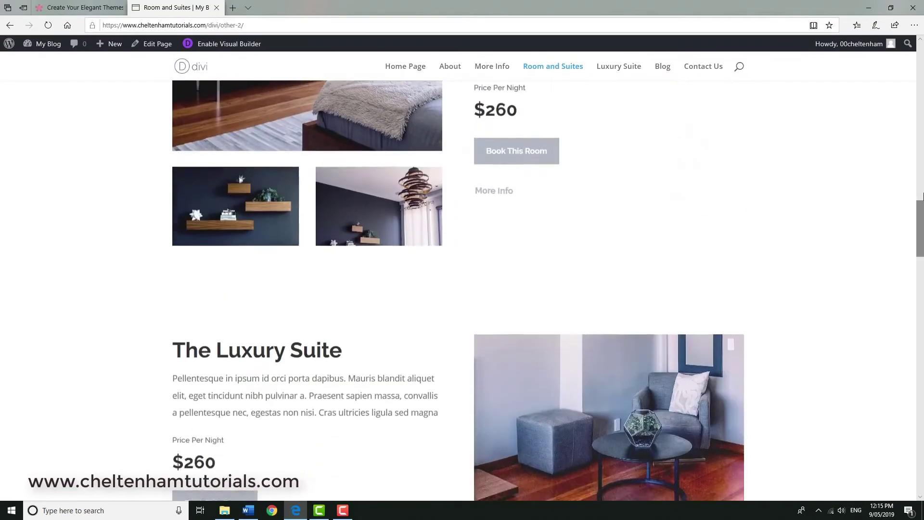
scroll(922, 196, down, 7)
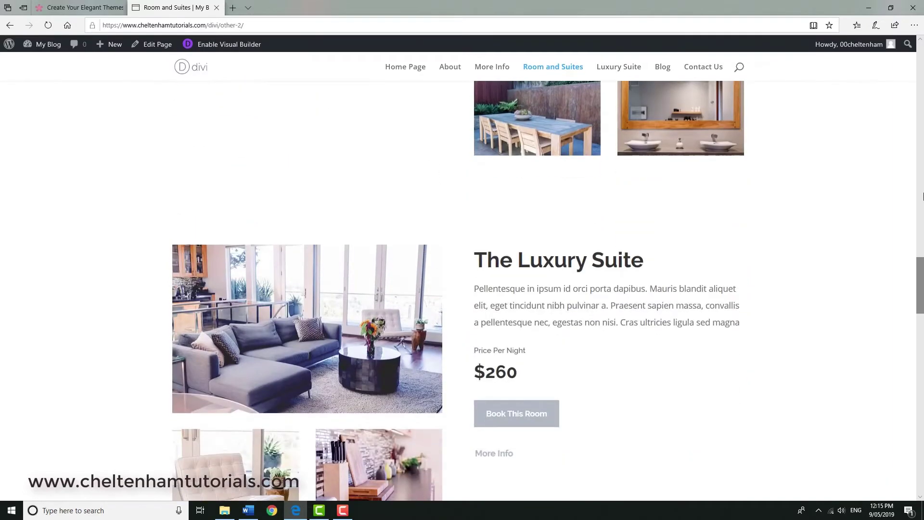
scroll(919, 200, up, 7)
scroll(919, 200, up, 5)
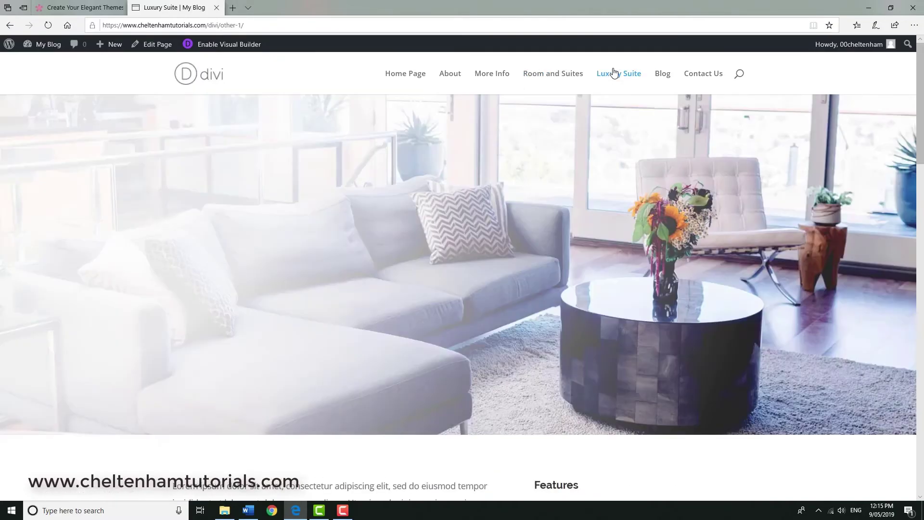
Step: Scroll through the Luxury Suite page's 450/night and 280/night rates, features and testimonials
scroll(664, 204, down, 5)
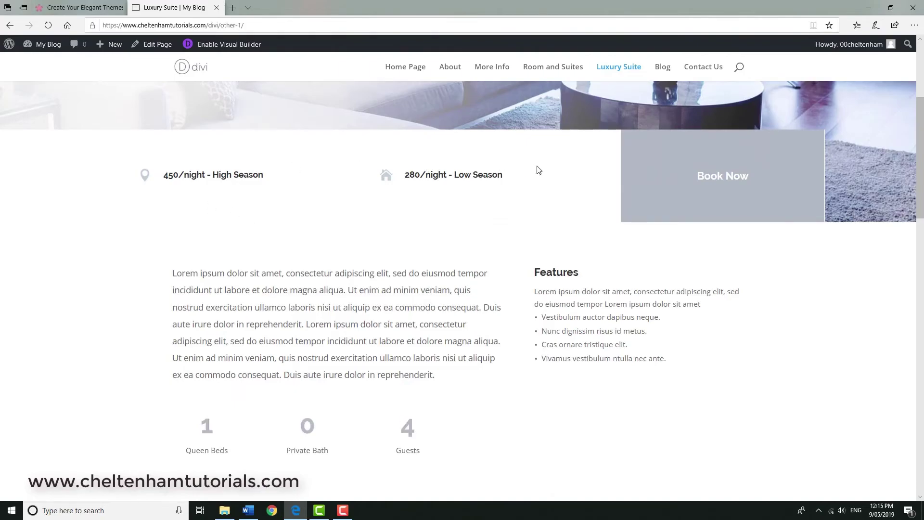
scroll(544, 219, down, 4)
scroll(549, 215, down, 12)
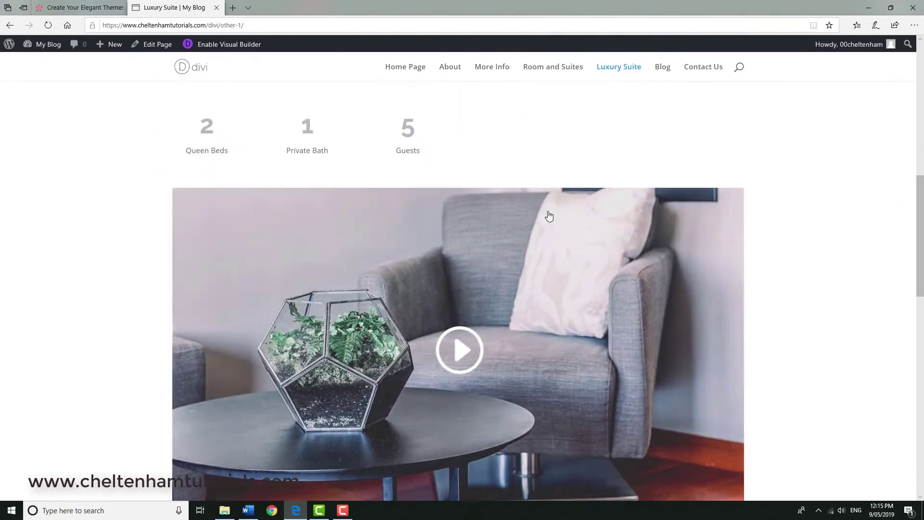
scroll(558, 205, down, 6)
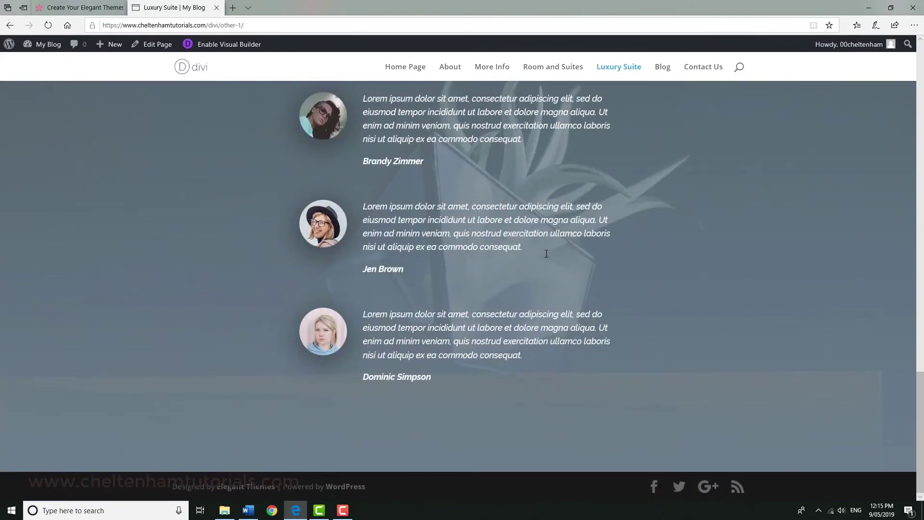
scroll(546, 254, up, 15)
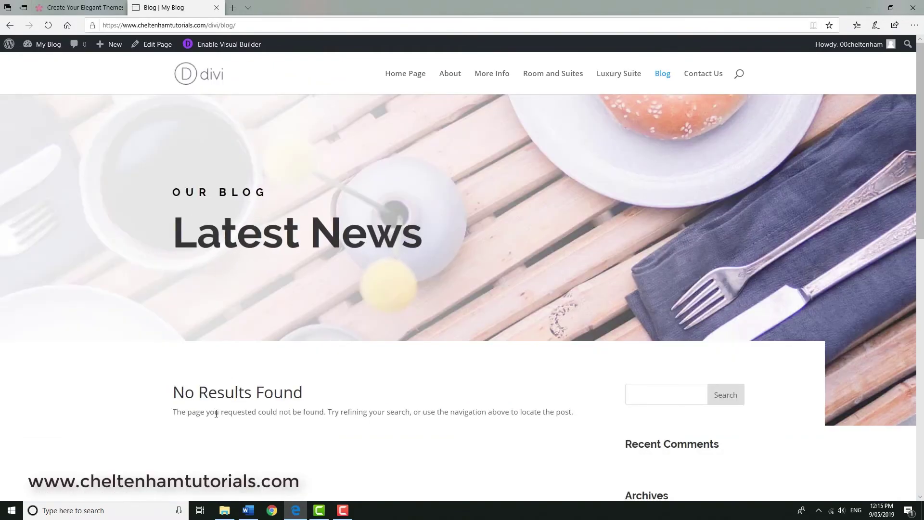
Step: Glance at the Blog page, then browse Contact Us's map, form and directions and return to the top
scroll(433, 373, down, 2)
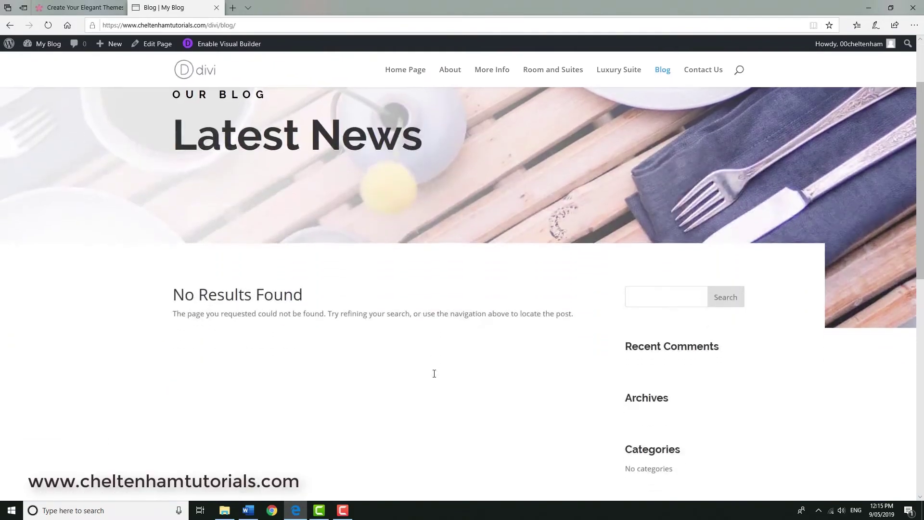
scroll(433, 376, up, 2)
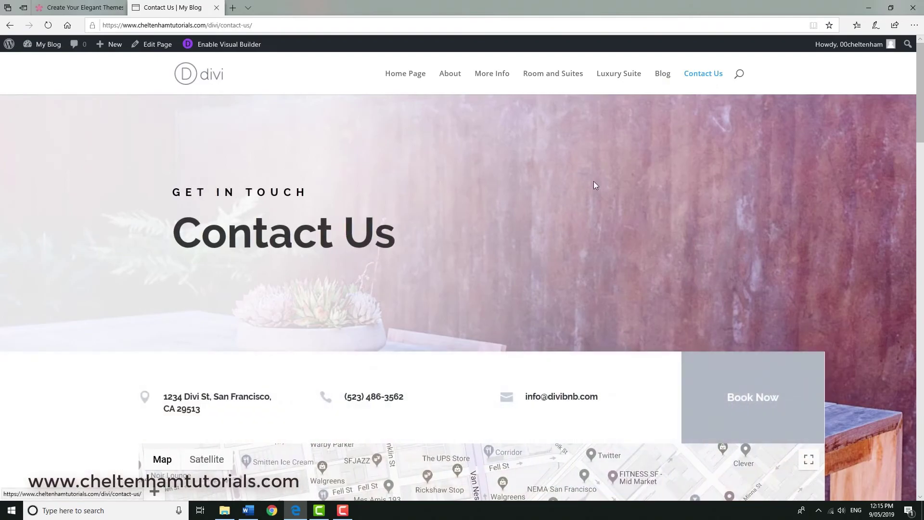
scroll(595, 212, down, 7)
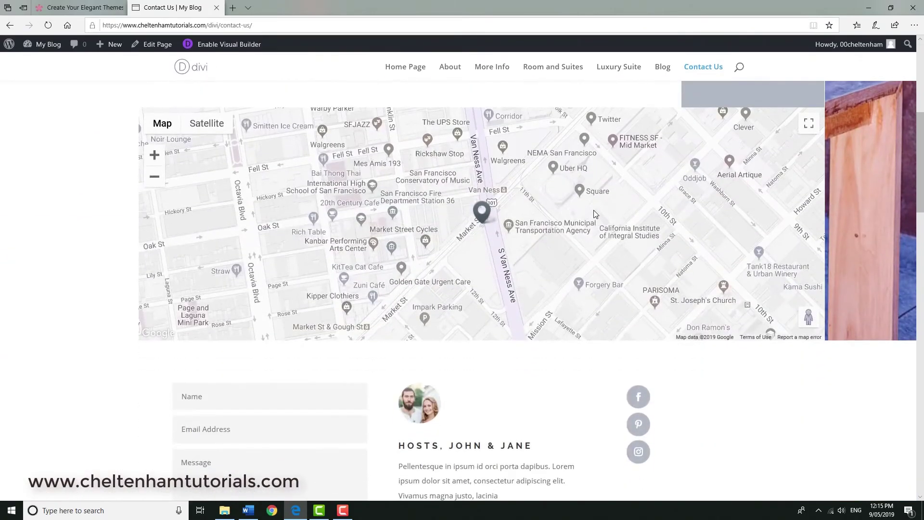
scroll(594, 212, down, 10)
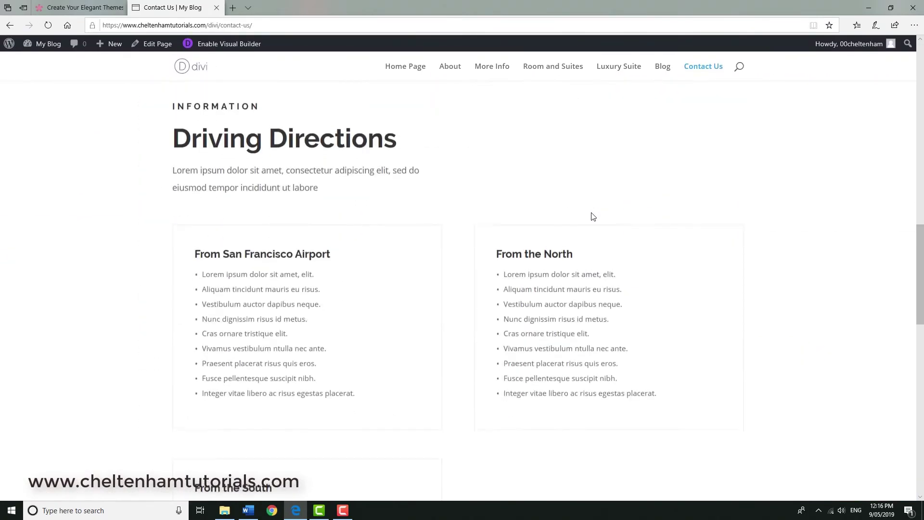
scroll(593, 216, down, 6)
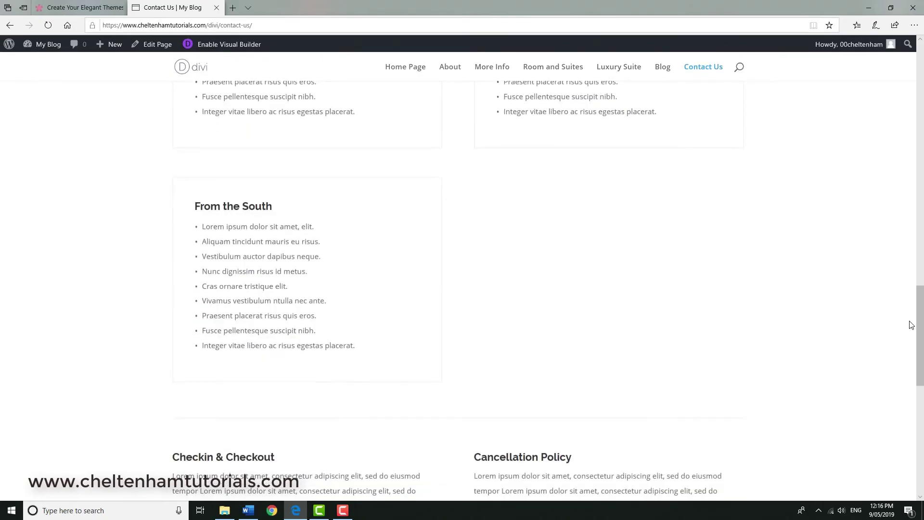
drag(920, 317, 920, 67)
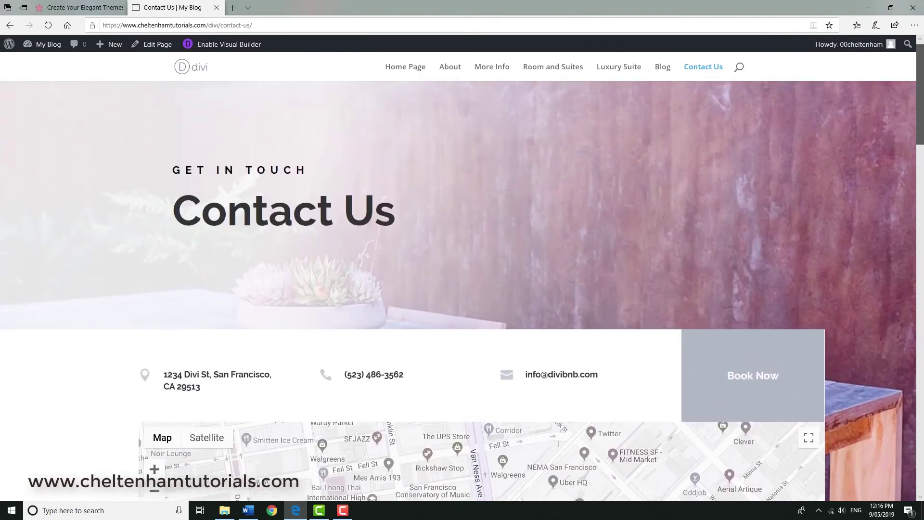
scroll(176, 217, up, 1)
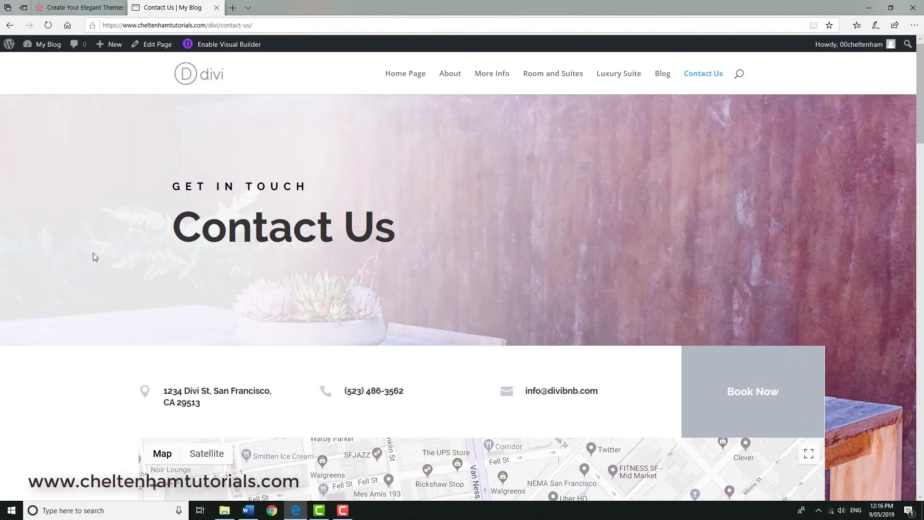